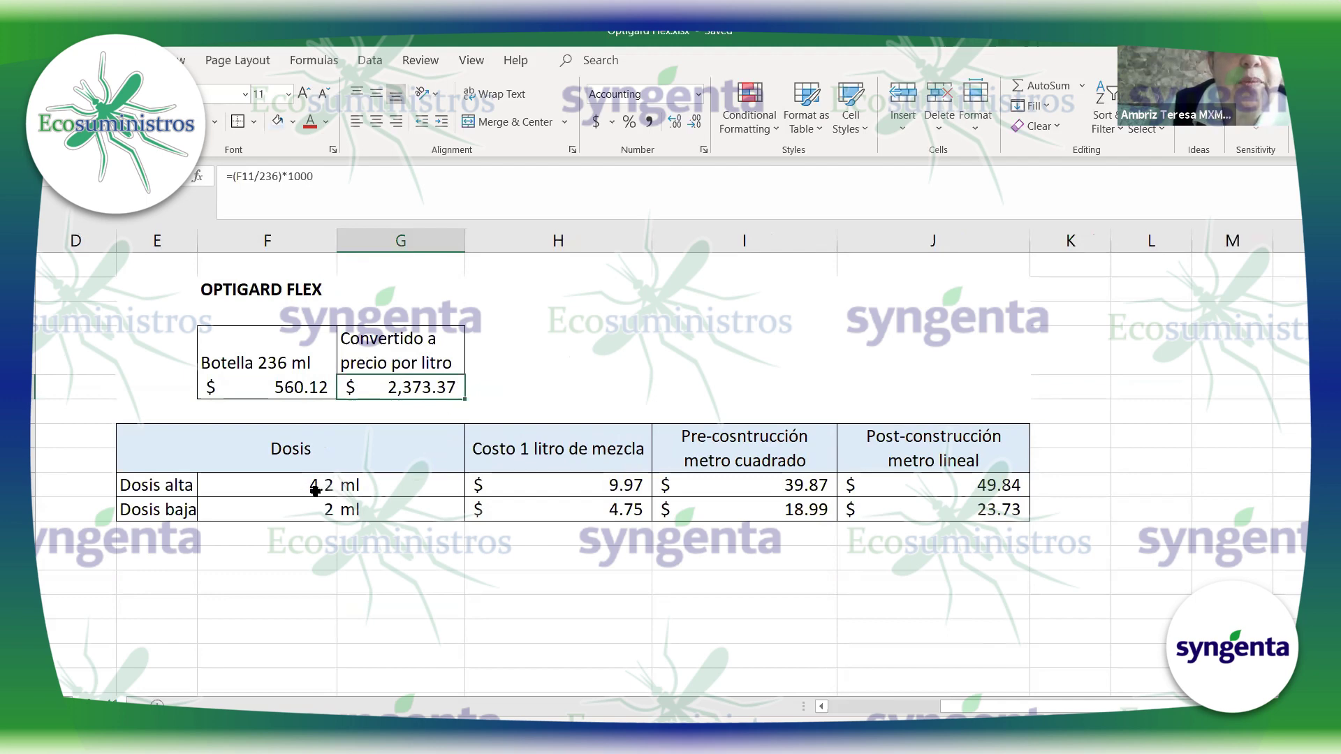
# Step: Examine the formulas behind the mix cost per litre, pre-construction and post-construction costs for the high and low doses
pyautogui.click(527, 488)
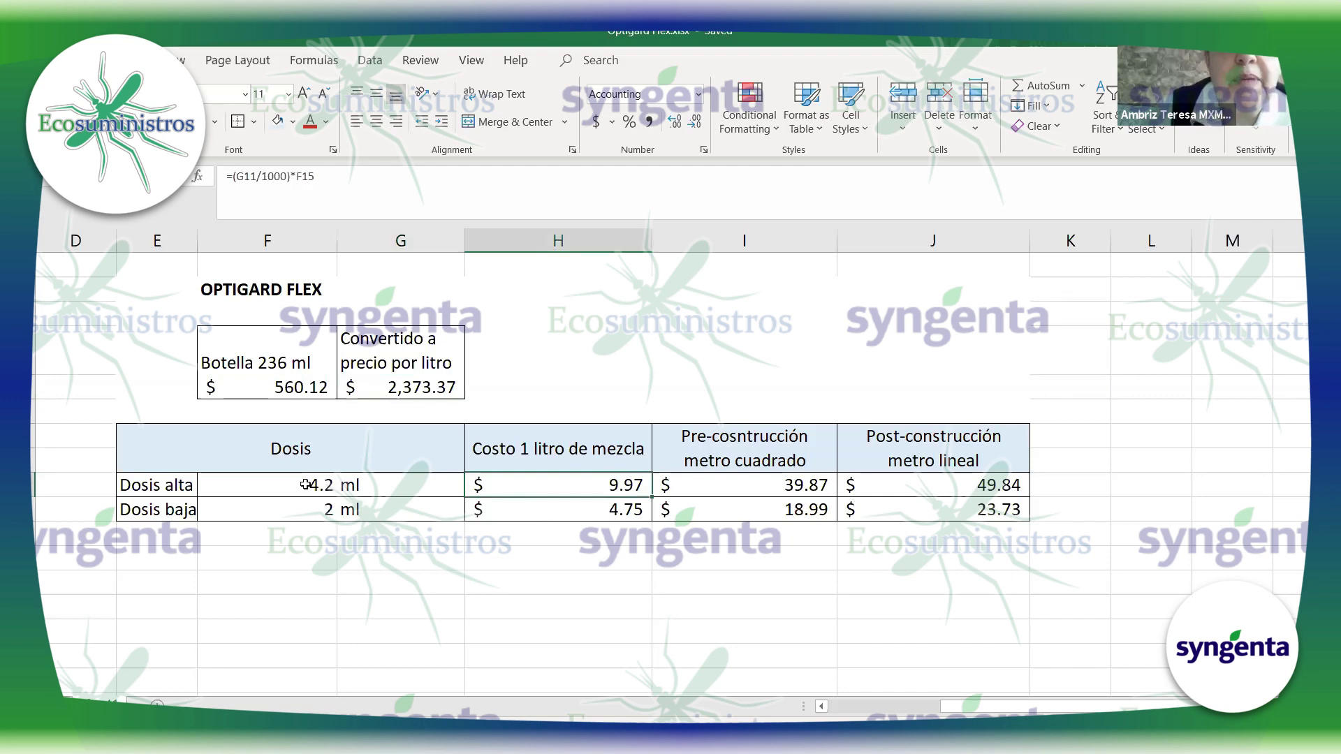
pyautogui.click(528, 507)
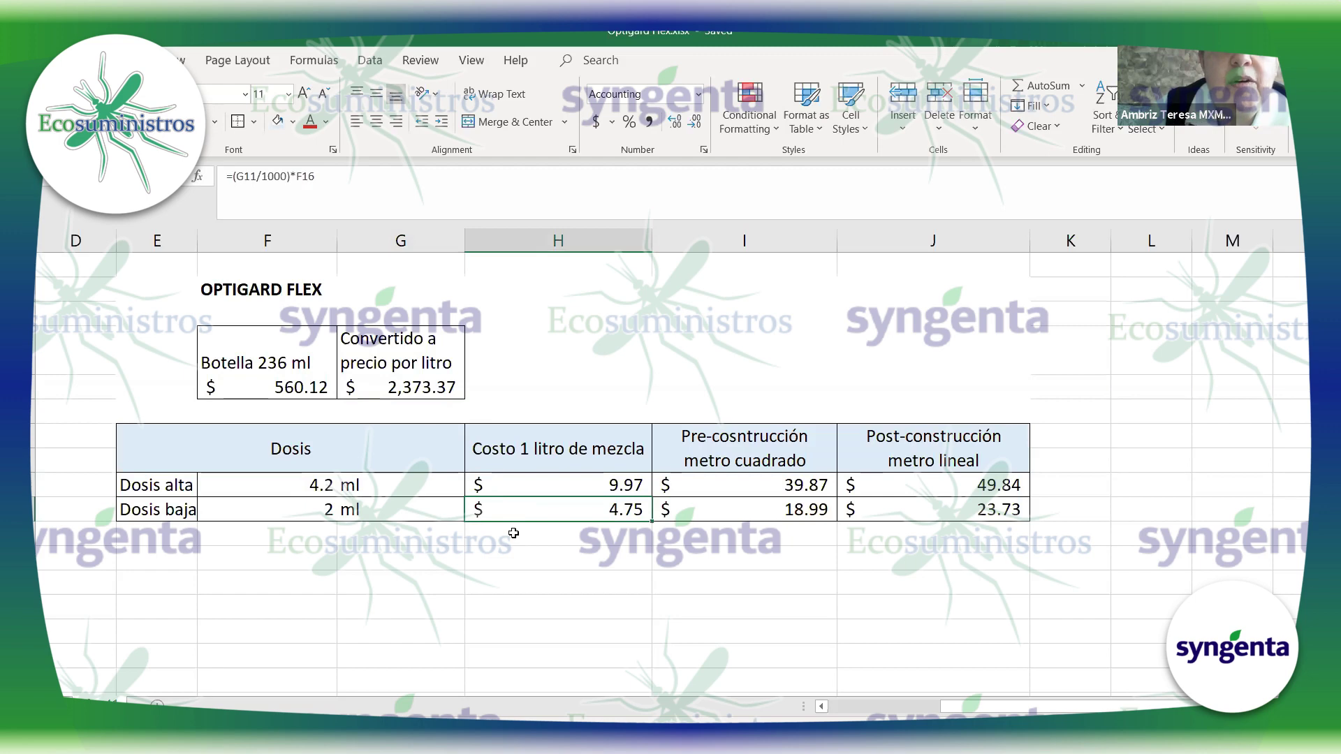
pyautogui.click(756, 487)
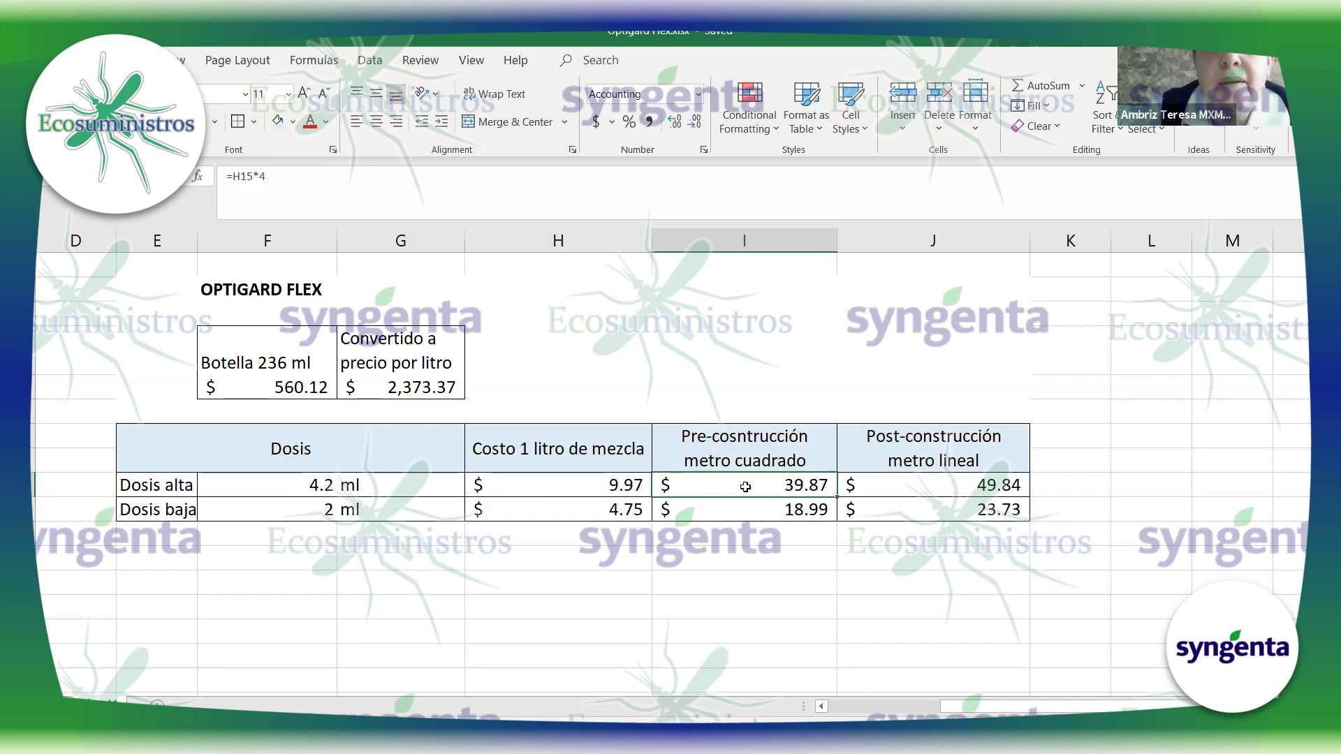
pyautogui.click(605, 483)
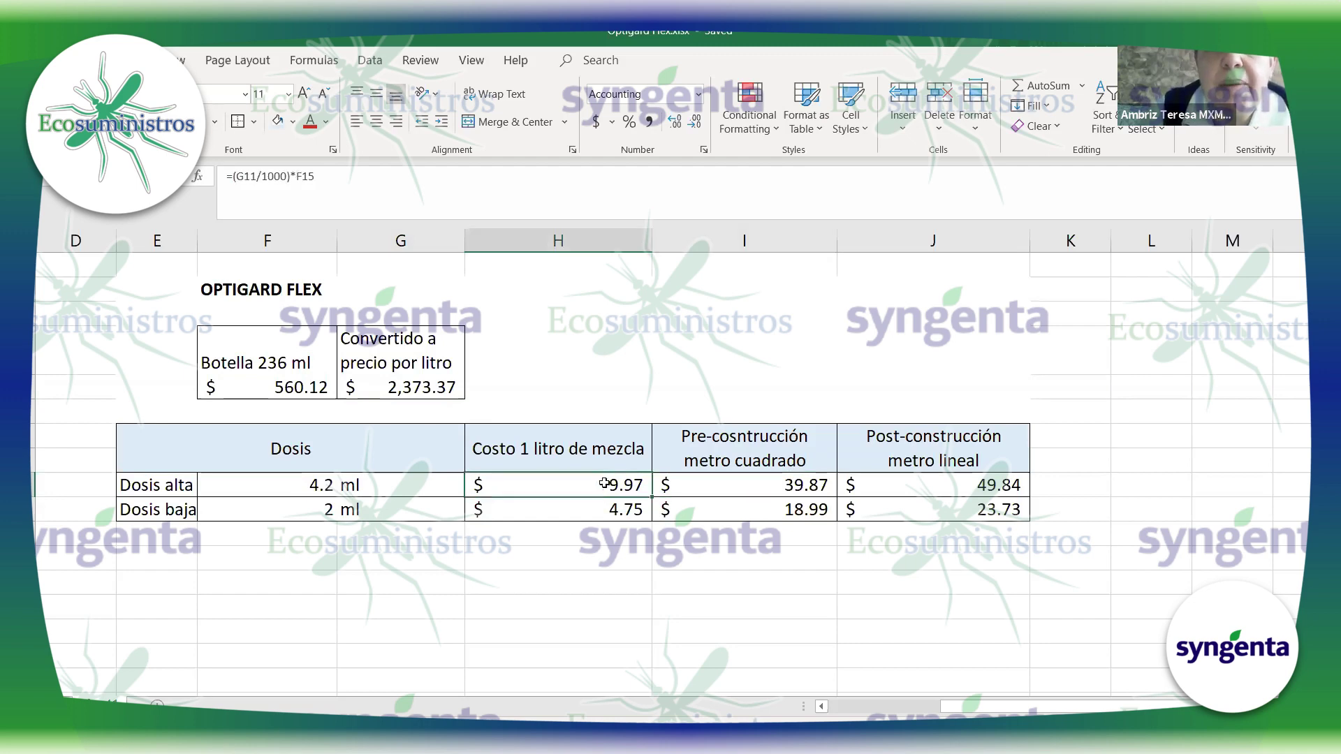
pyautogui.click(364, 489)
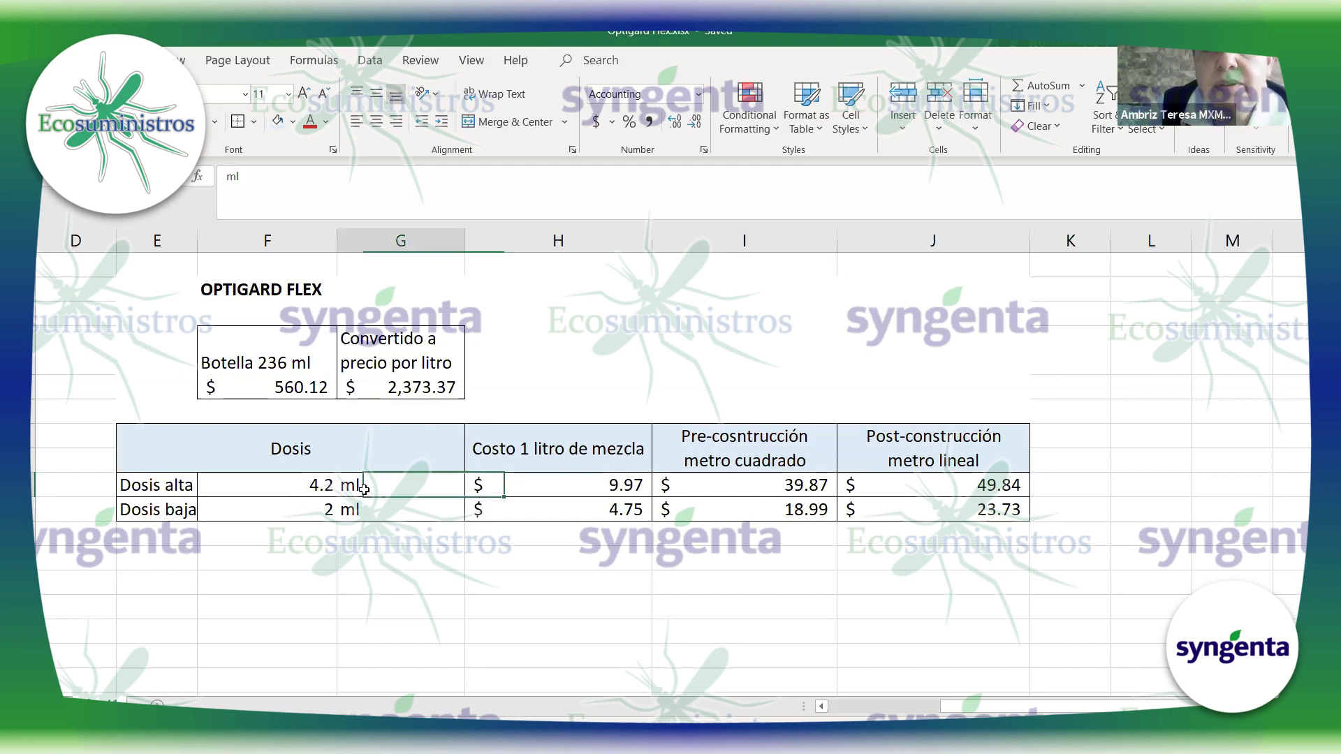
pyautogui.click(749, 483)
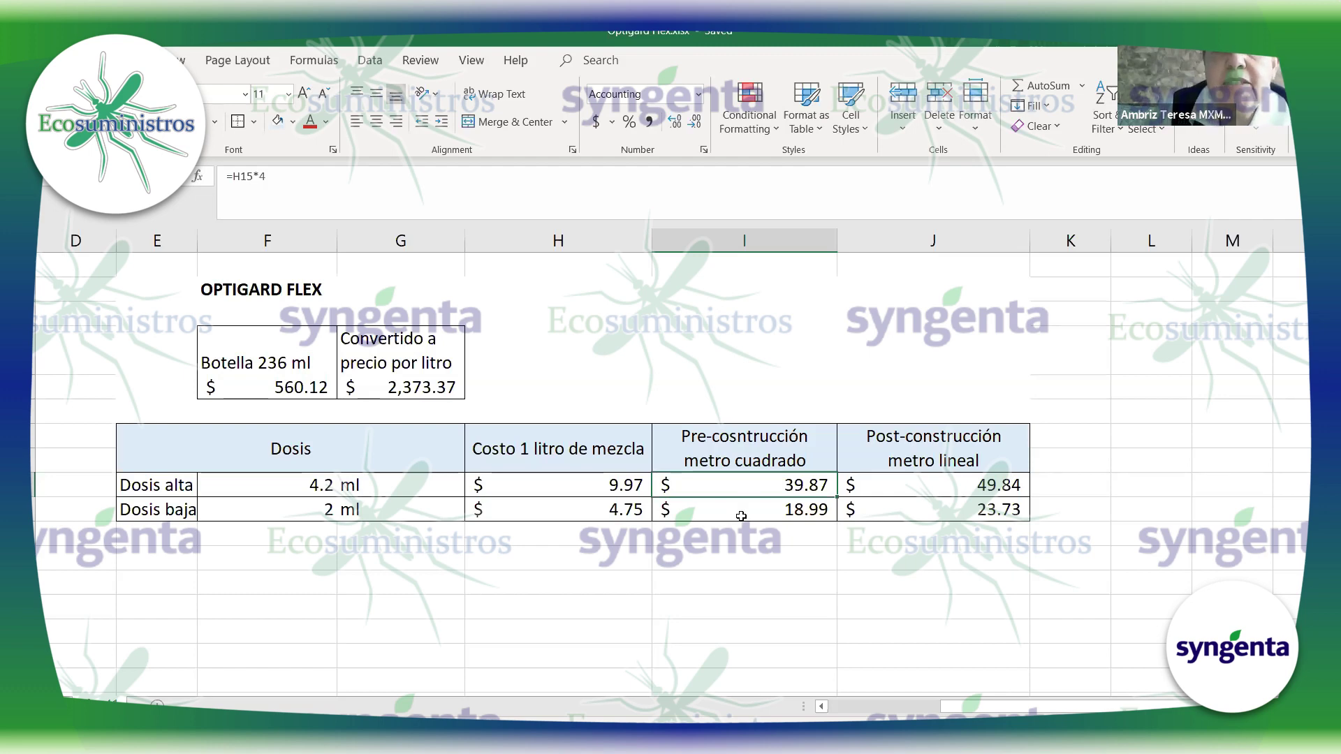
pyautogui.click(741, 516)
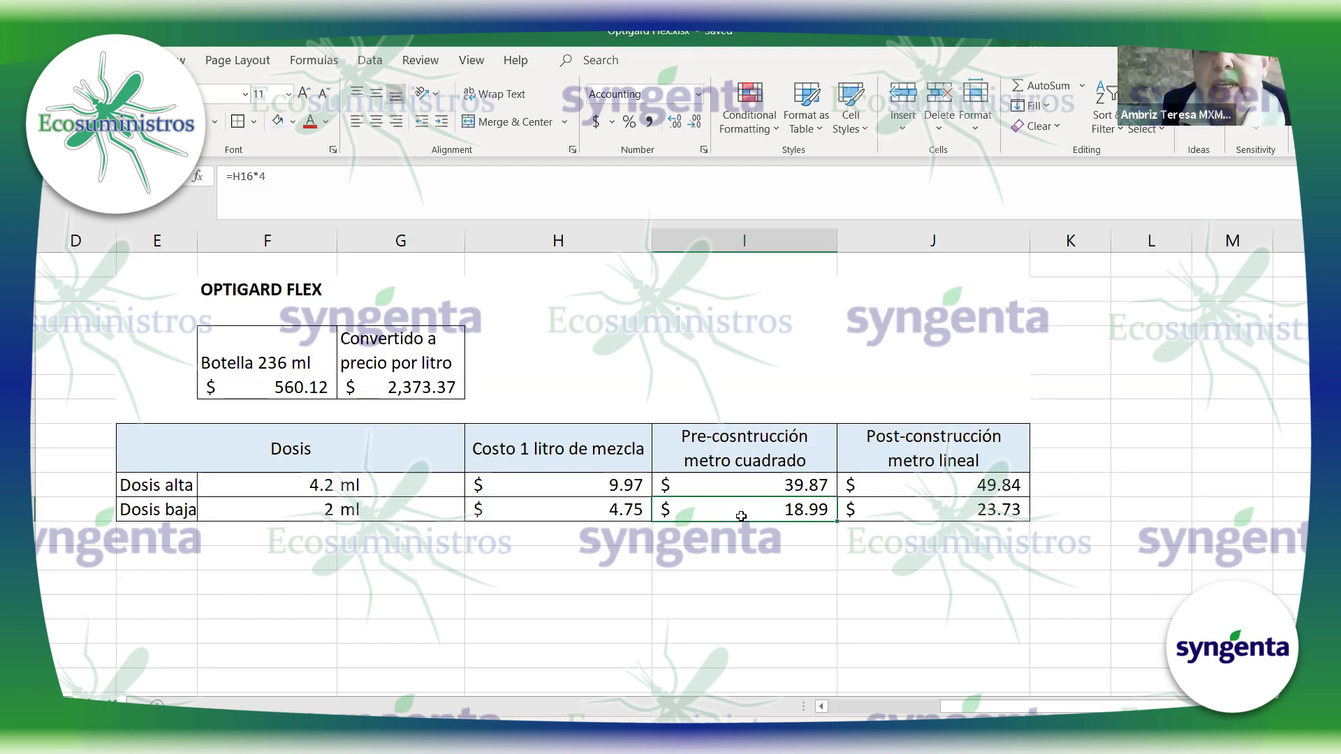
pyautogui.click(889, 486)
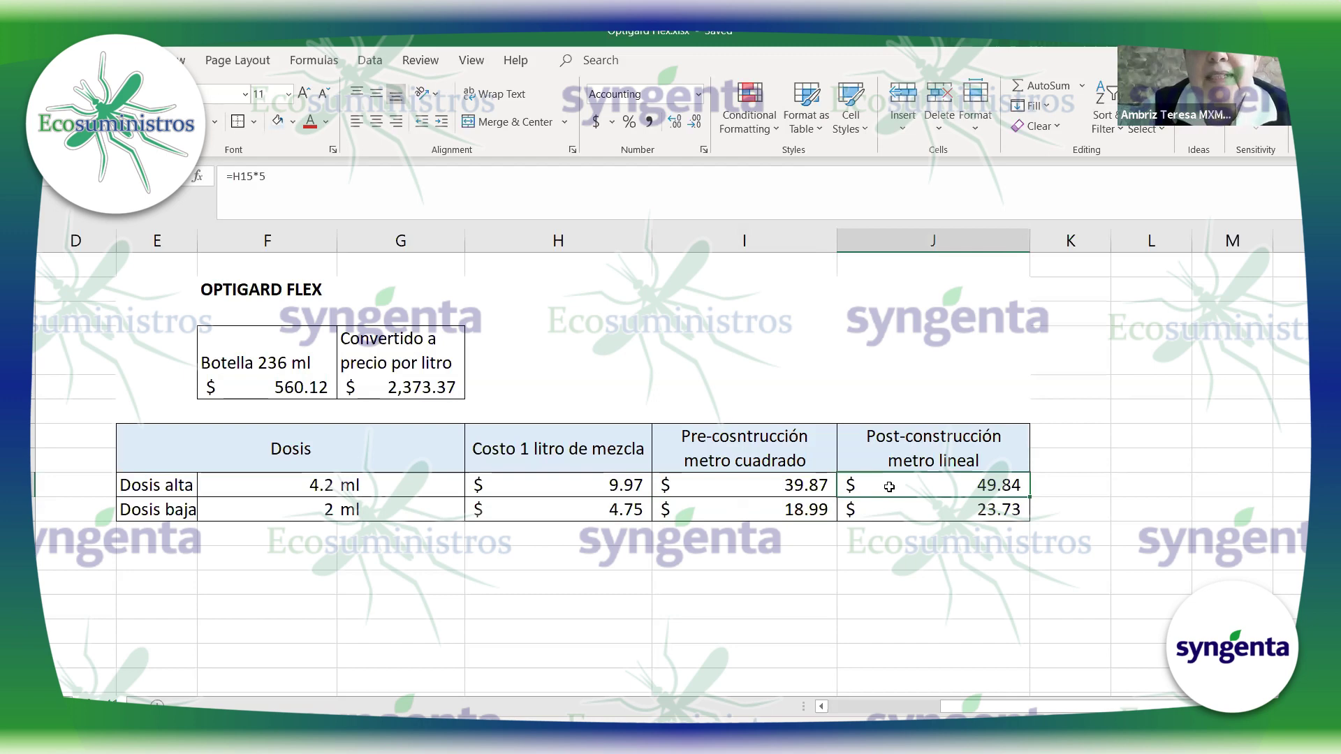
pyautogui.click(924, 511)
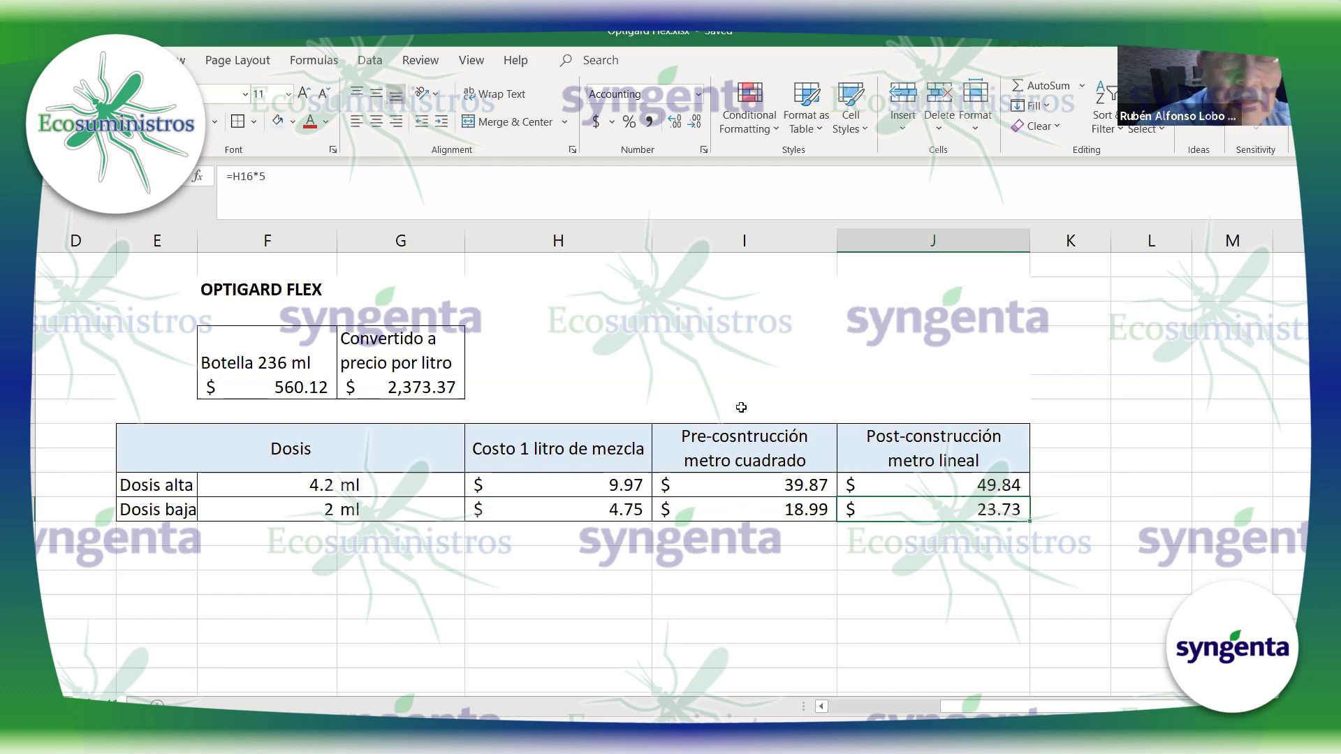
pyautogui.click(762, 484)
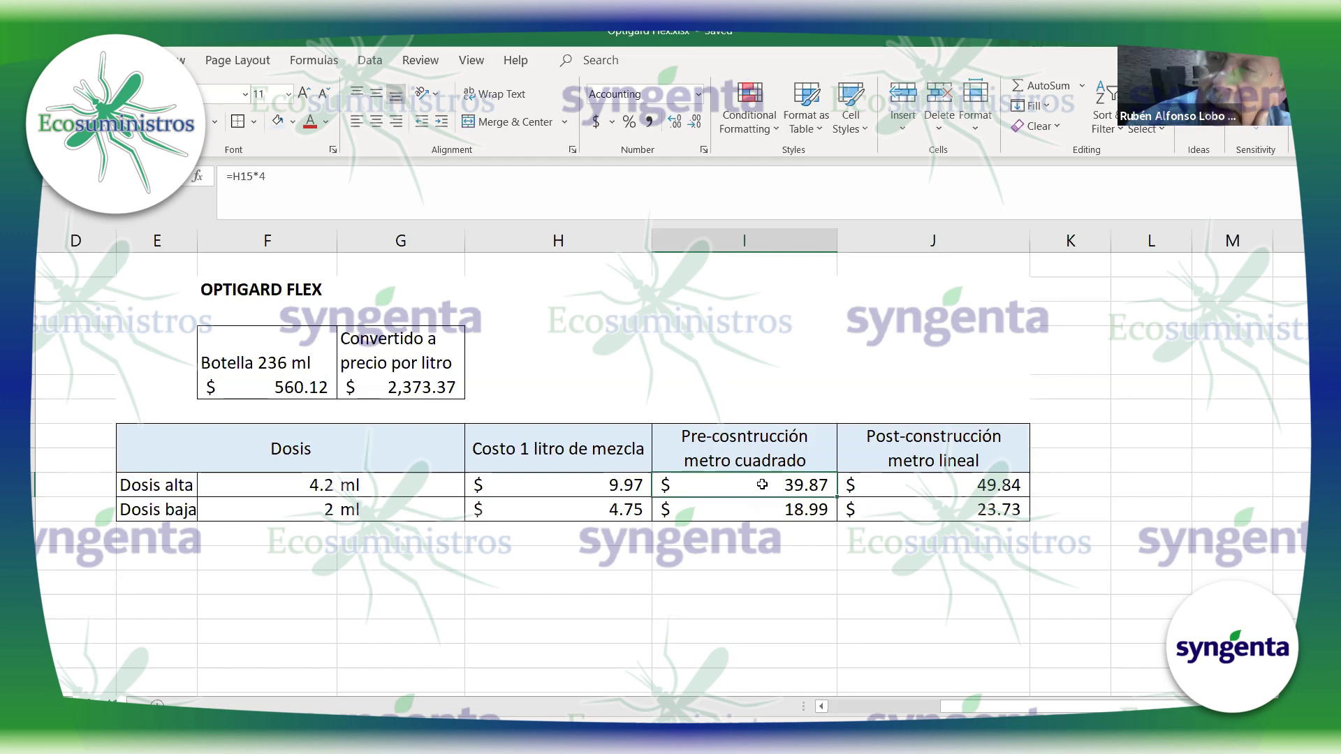
# Step: In I20, calculate the high-dose pre-construction cost for 20,000 square metres with the formula =I15*20000
pyautogui.click(671, 607)
pyautogui.write('=')
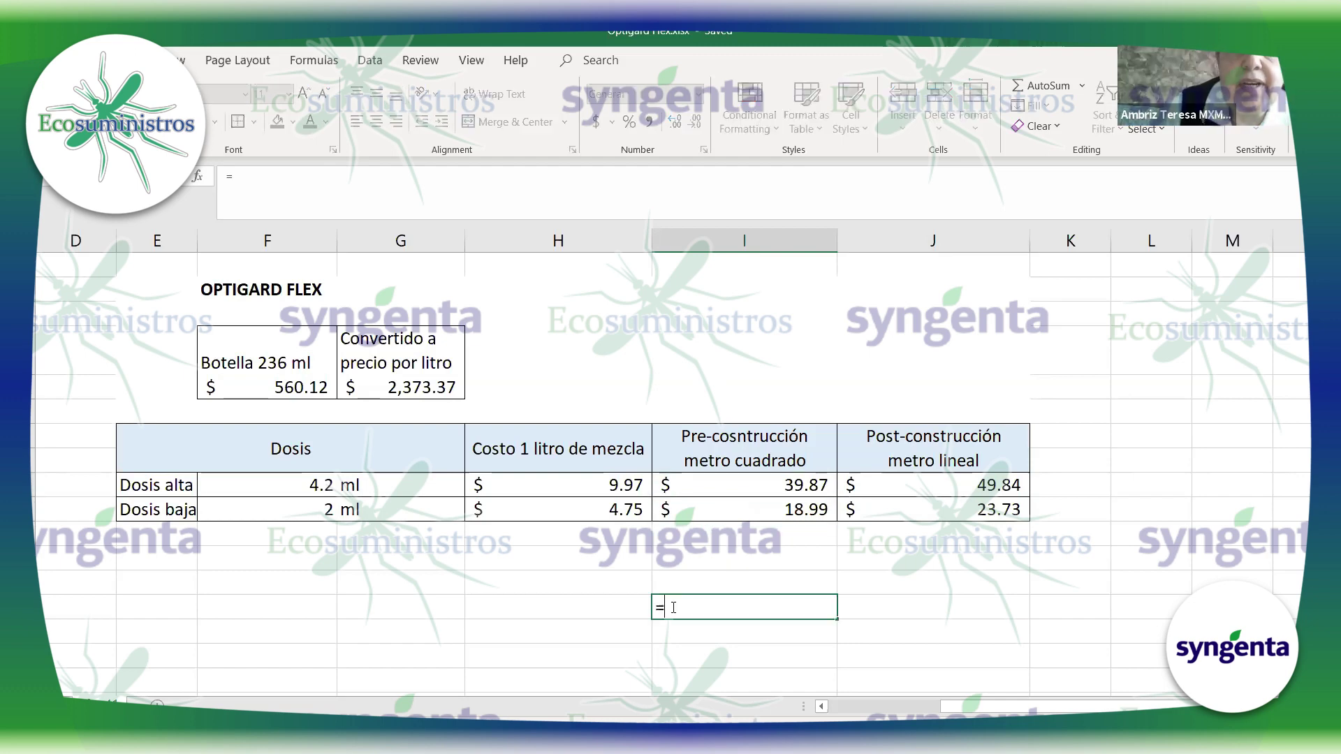
pyautogui.click(739, 482)
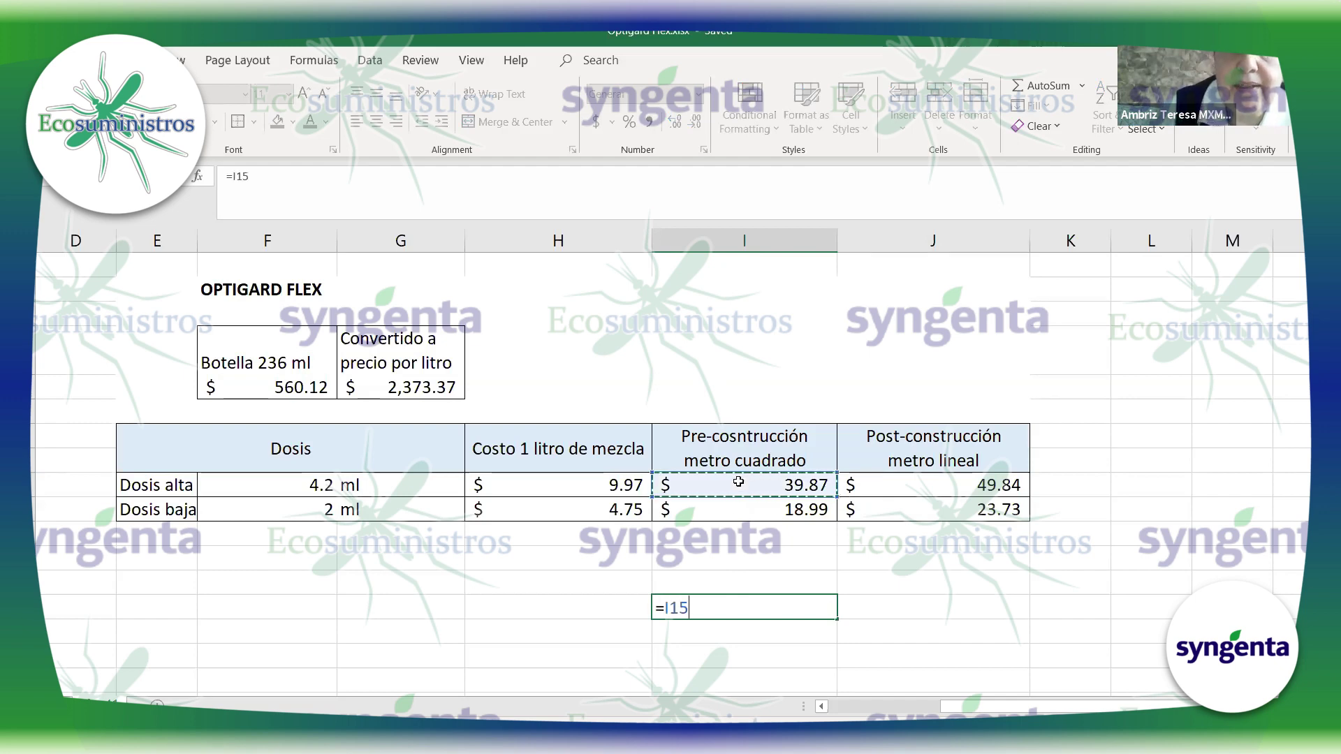
pyautogui.write('*20000')
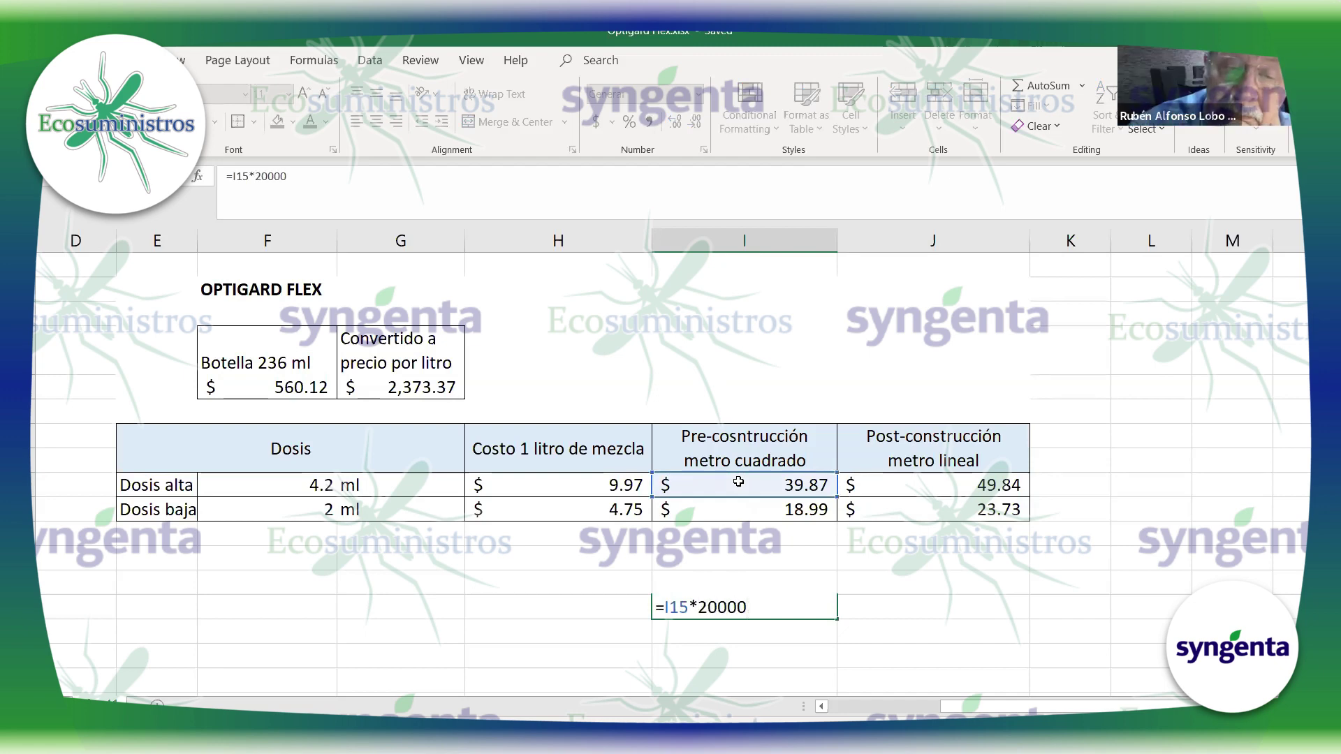
pyautogui.press('Return')
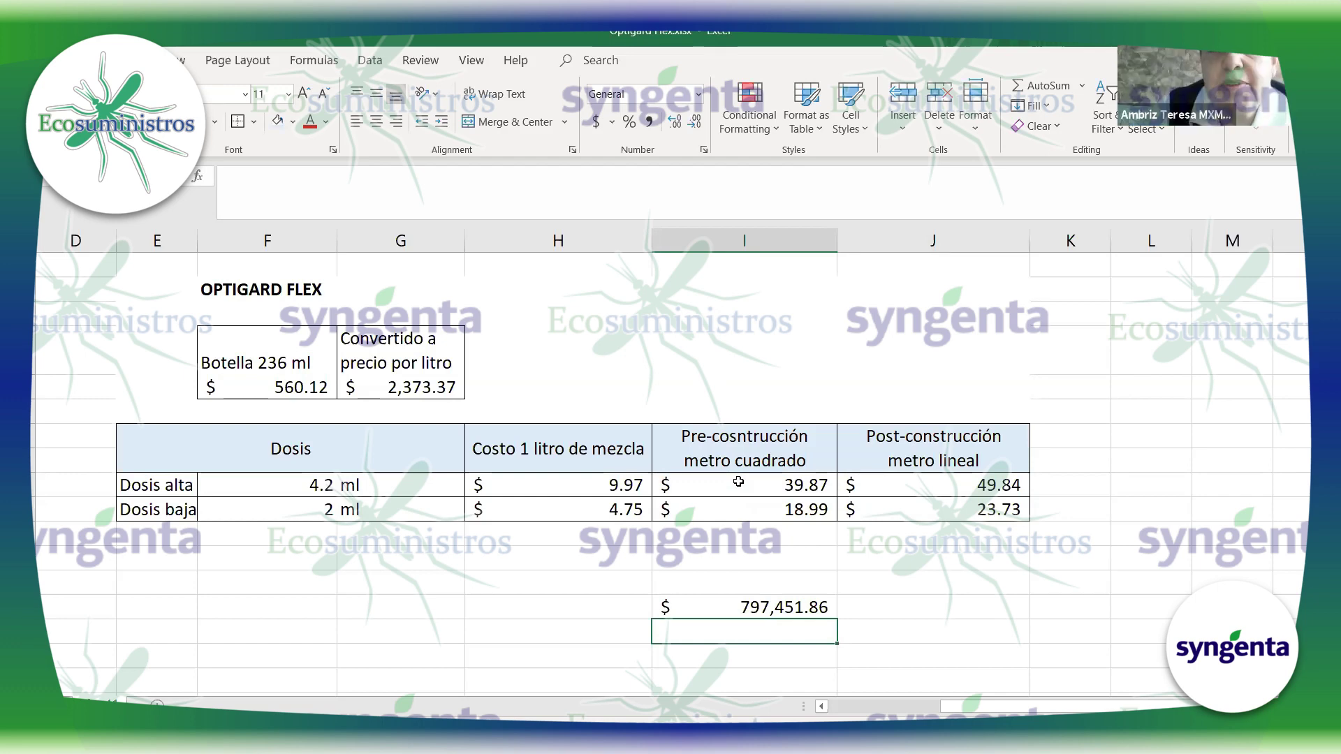
pyautogui.click(719, 602)
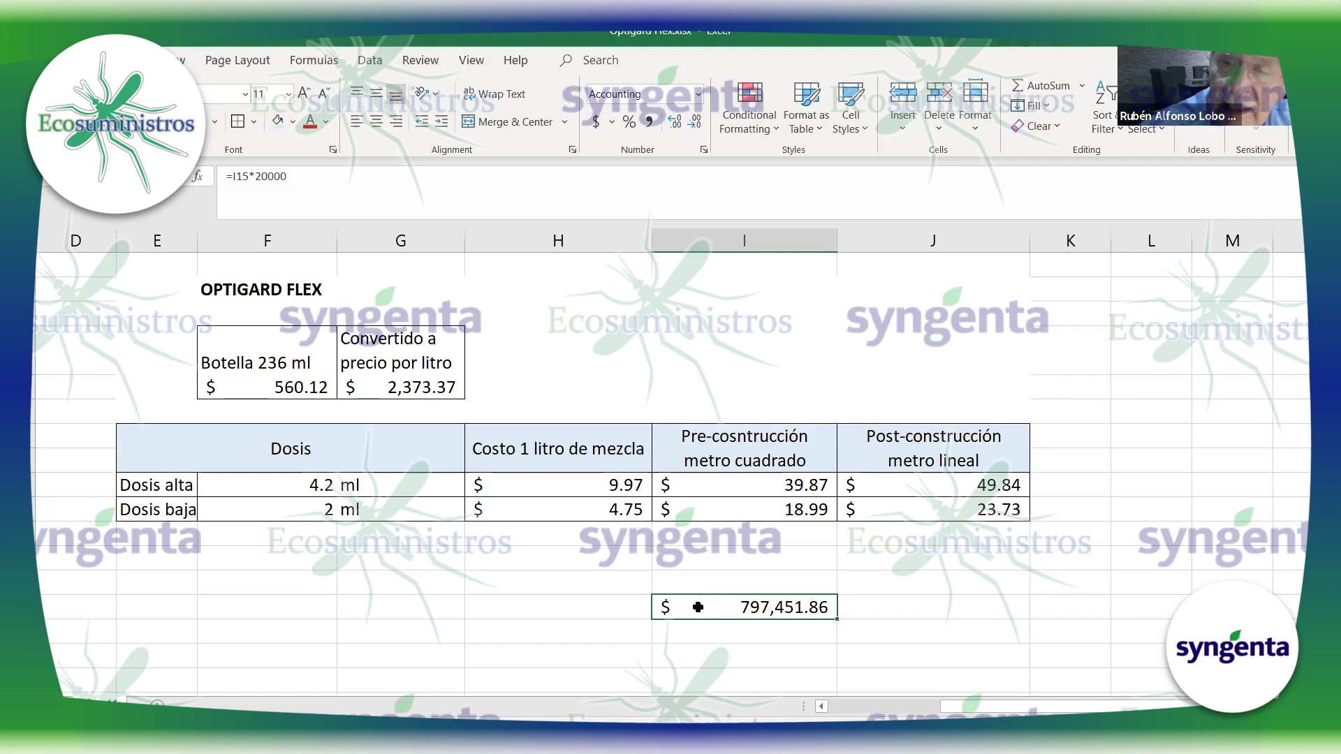
pyautogui.click(676, 637)
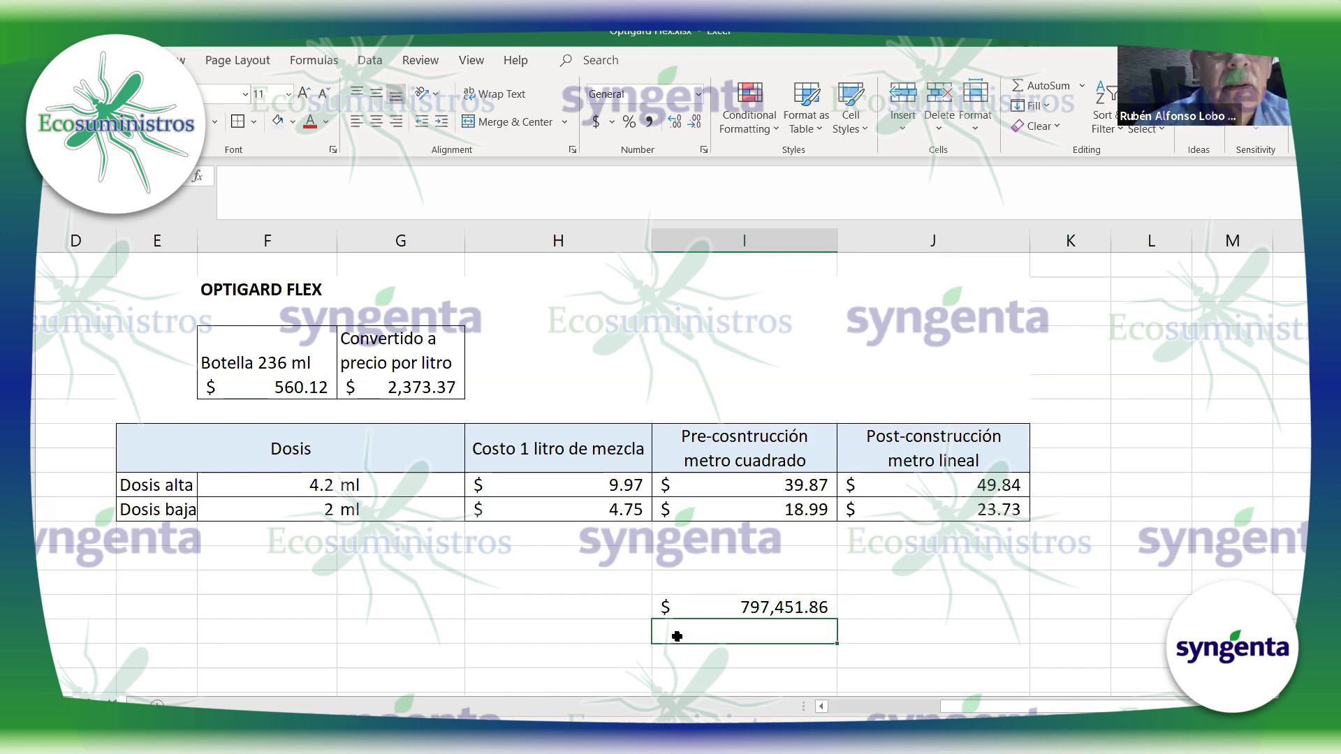
pyautogui.click(678, 605)
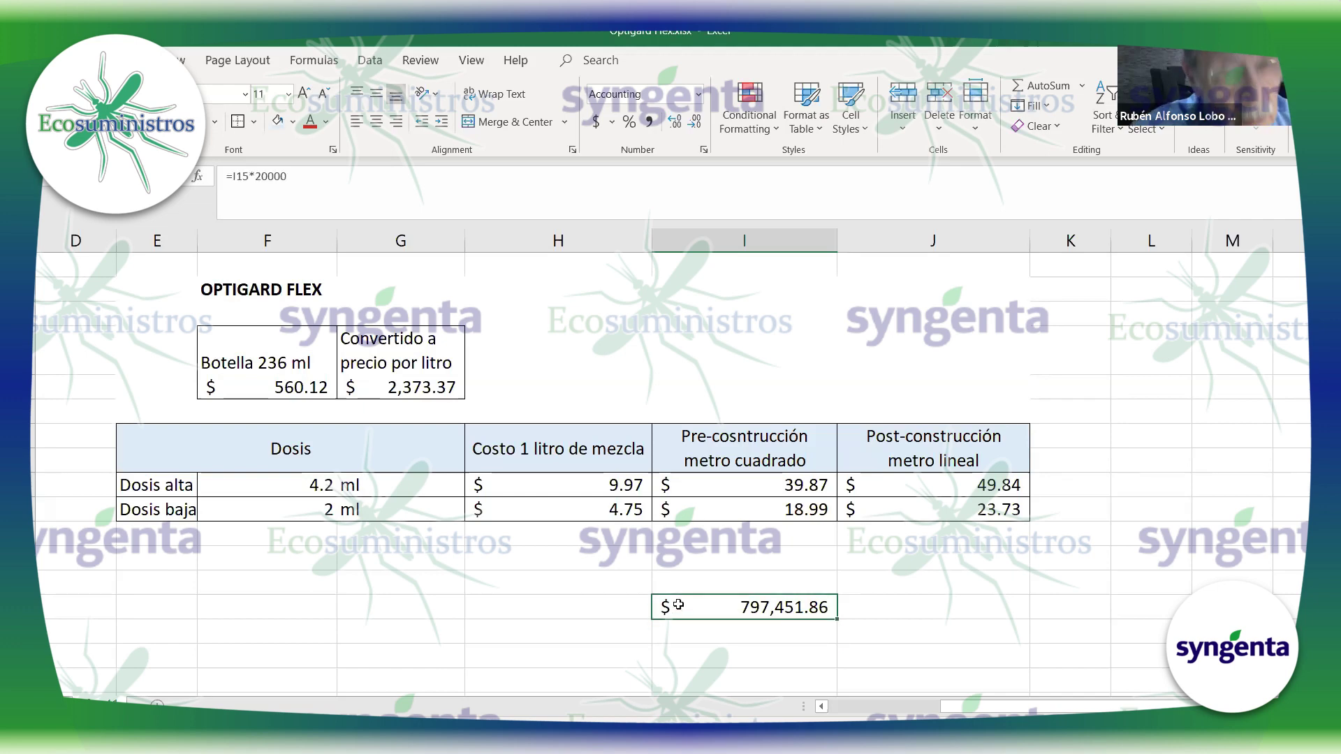
pyautogui.click(290, 177)
pyautogui.press('BackSpace')
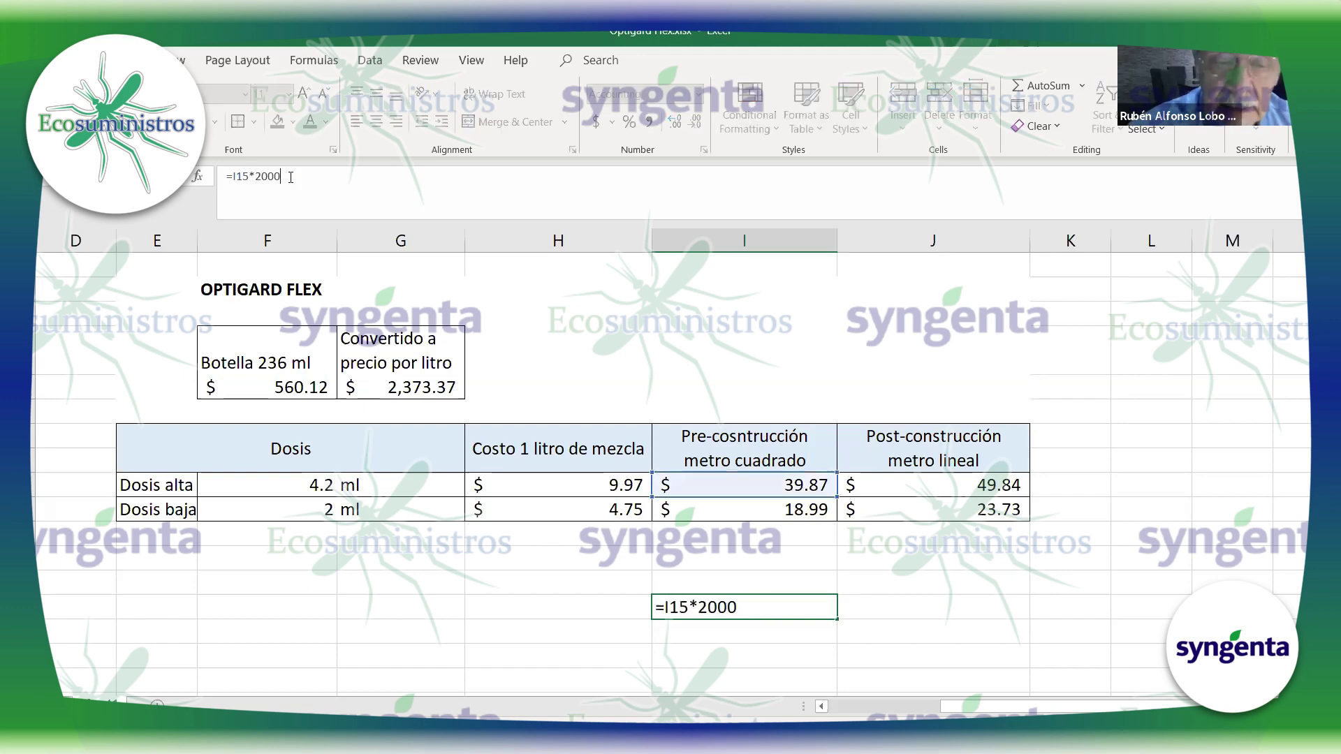
pyautogui.press('BackSpace')
pyautogui.write('00')
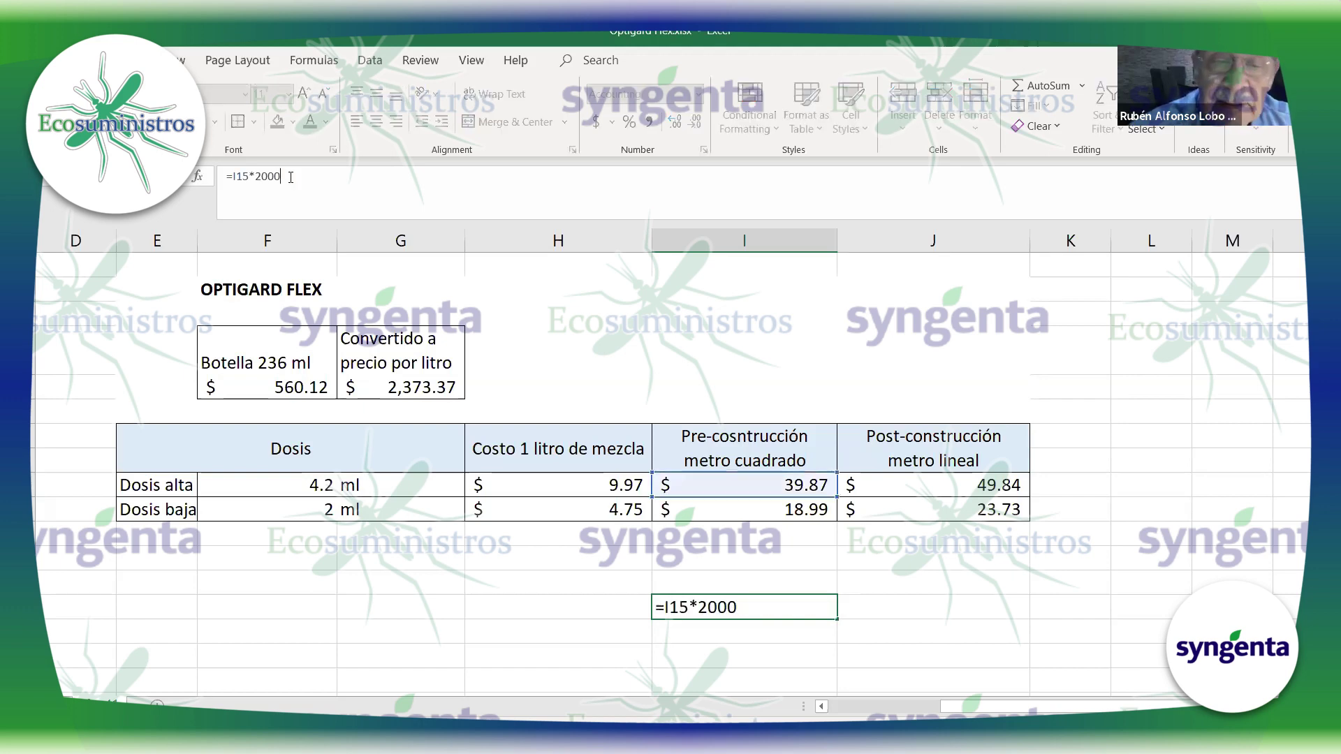
pyautogui.press('Return')
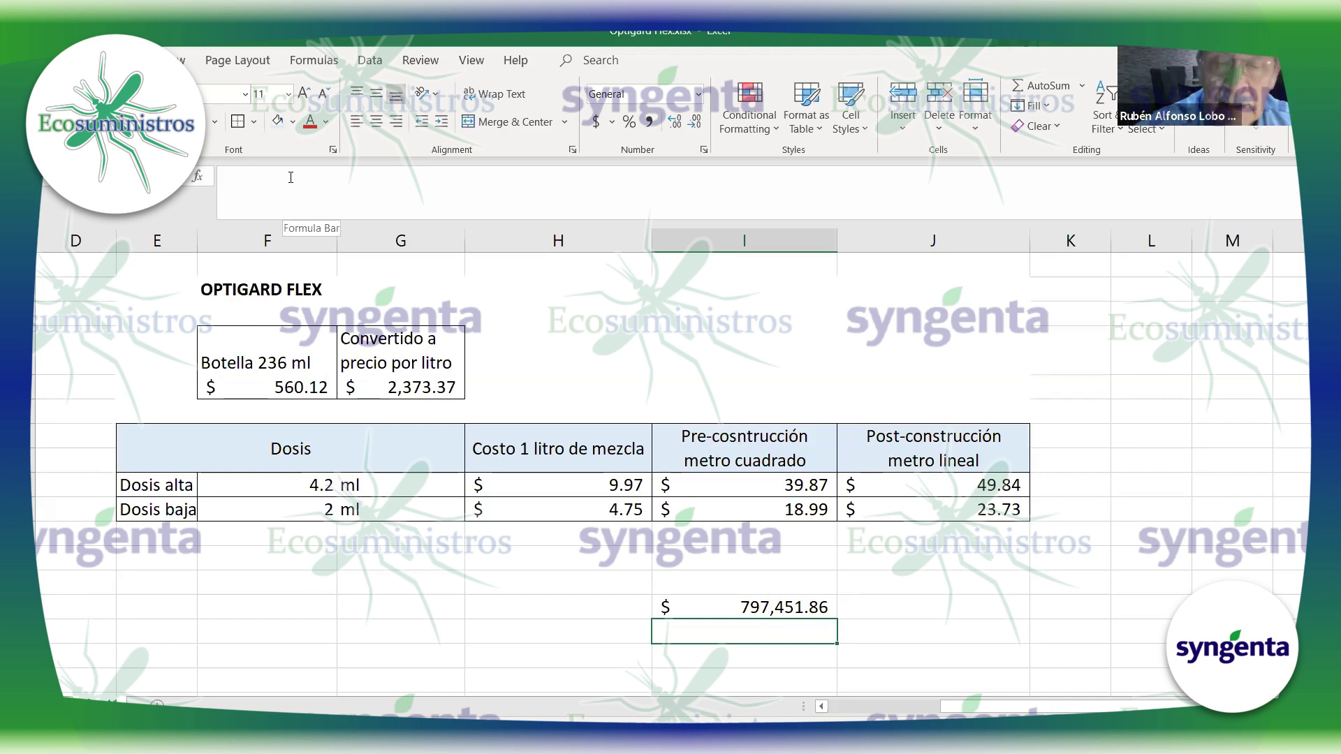
# Step: Label the calculated amount "Termiticida" in H20 and enter "Otros costos directos" in the cell below it
pyautogui.click(559, 606)
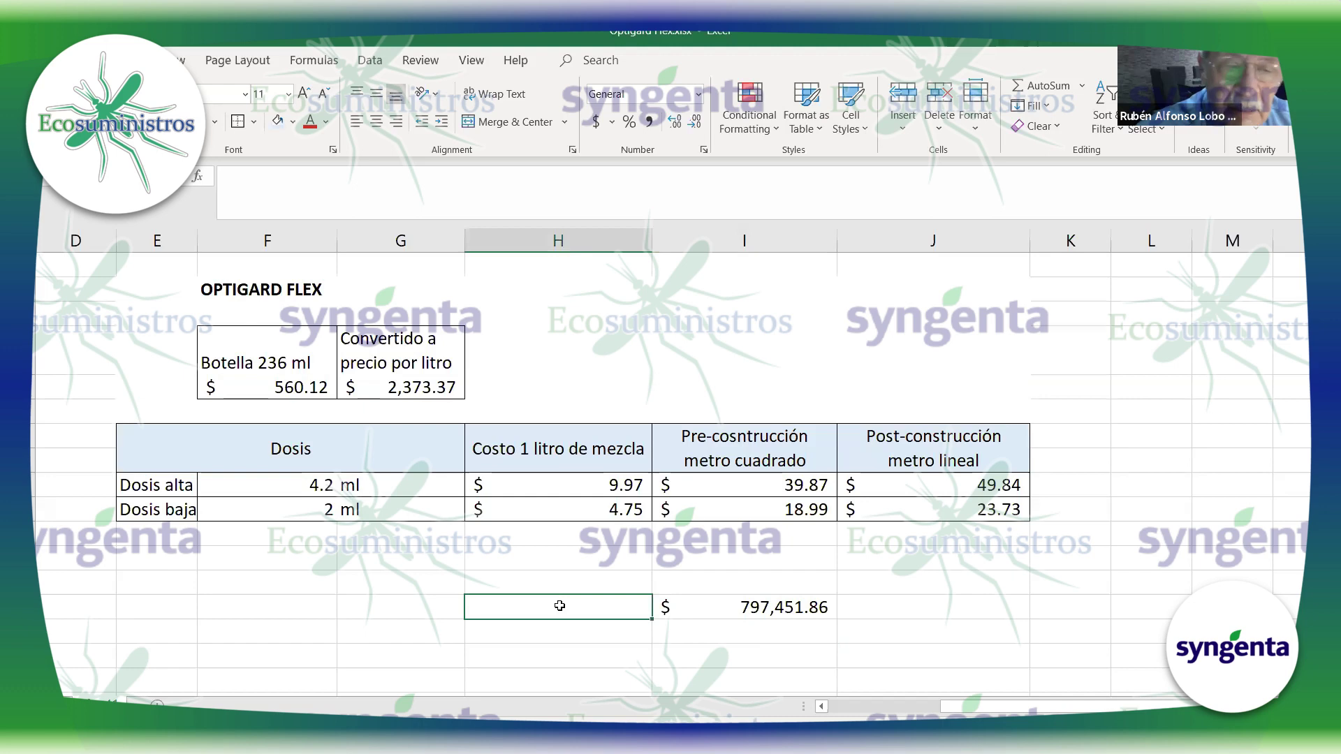
pyautogui.write('Term')
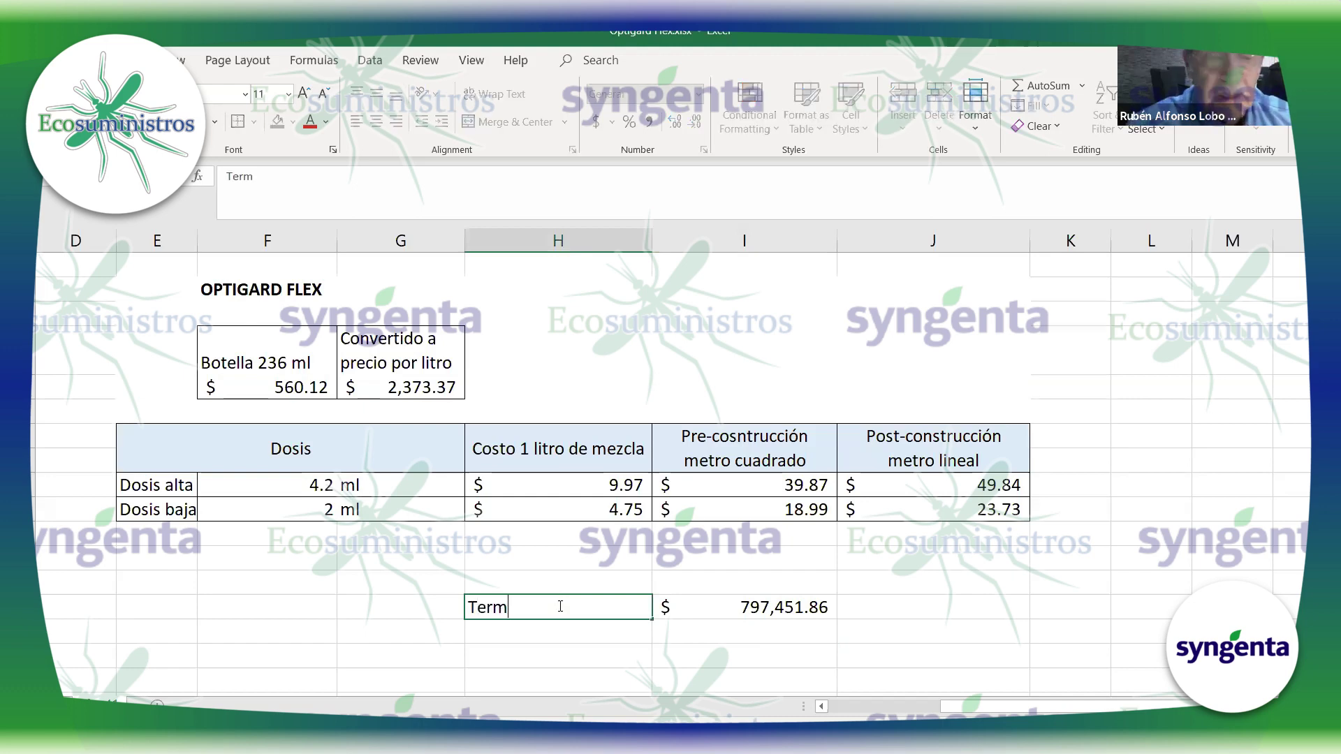
pyautogui.write('iticida')
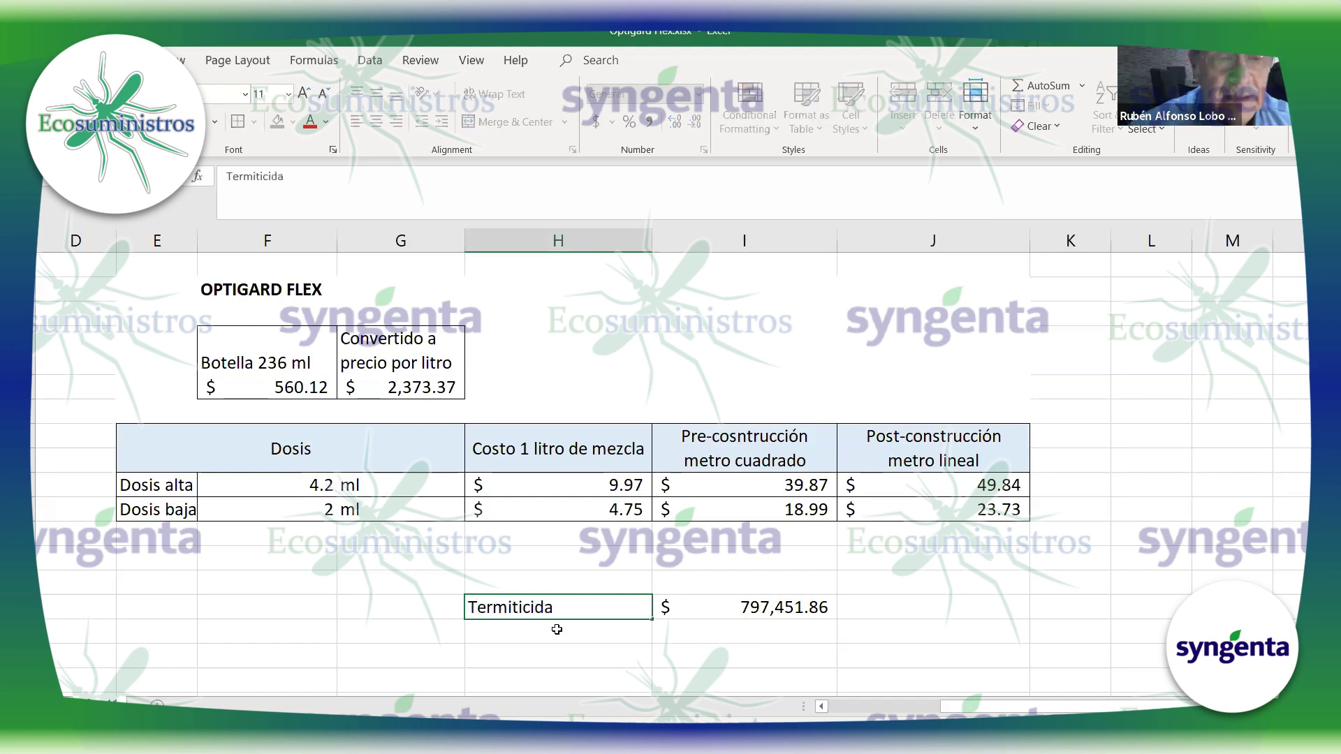
pyautogui.press('Return')
pyautogui.write('M')
pyautogui.press('BackSpace')
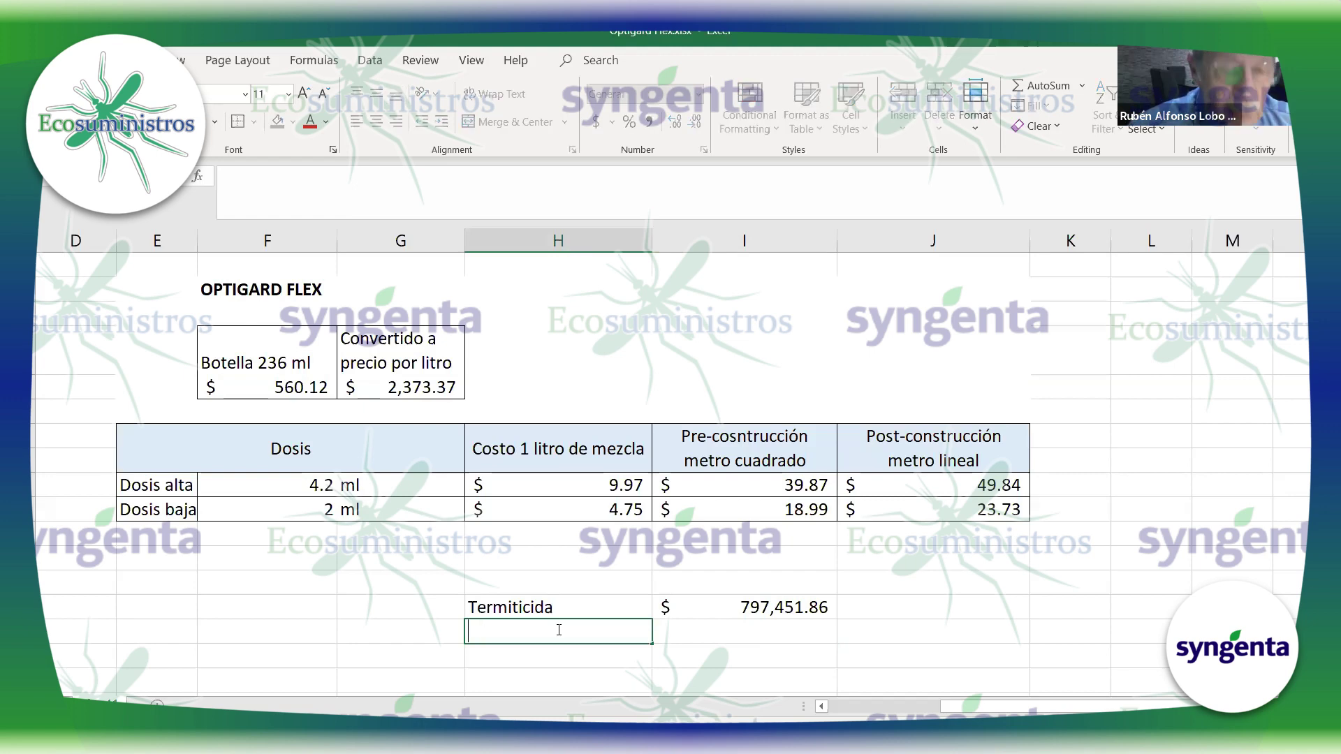
pyautogui.write('Otros')
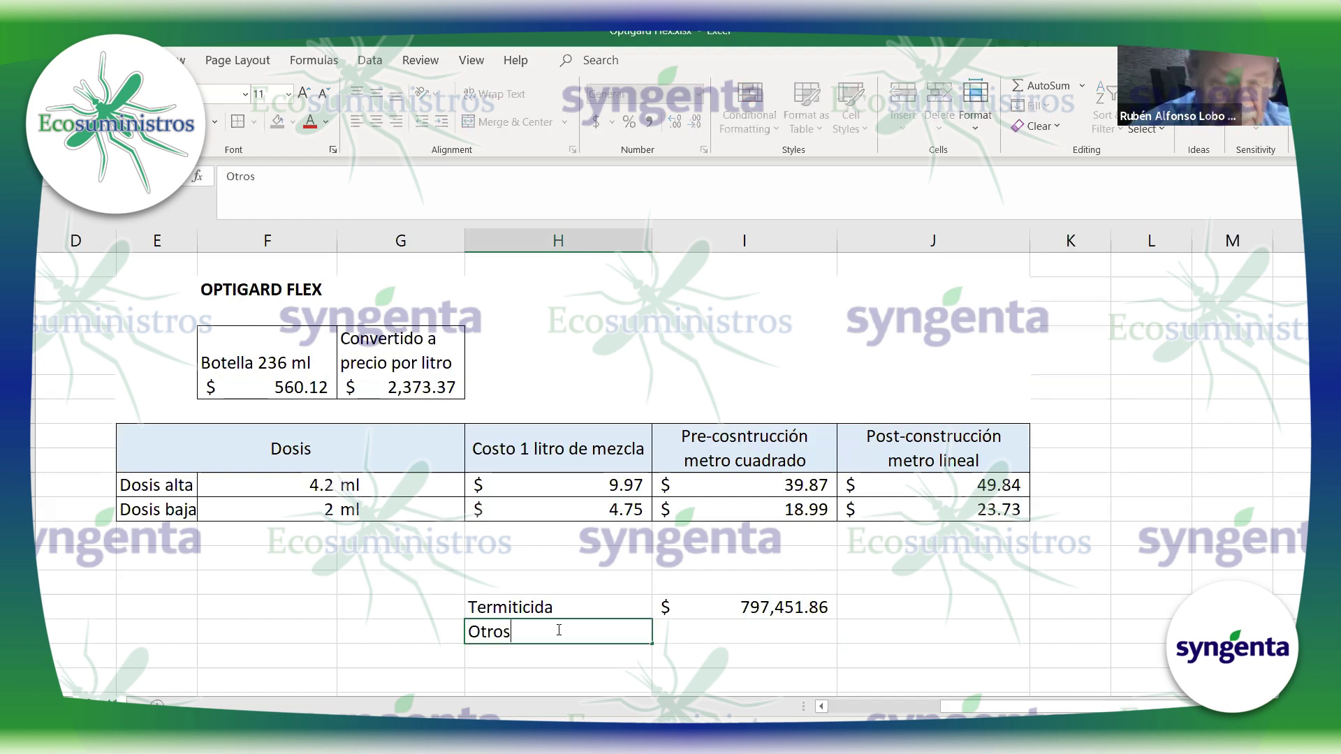
pyautogui.write(' costos di')
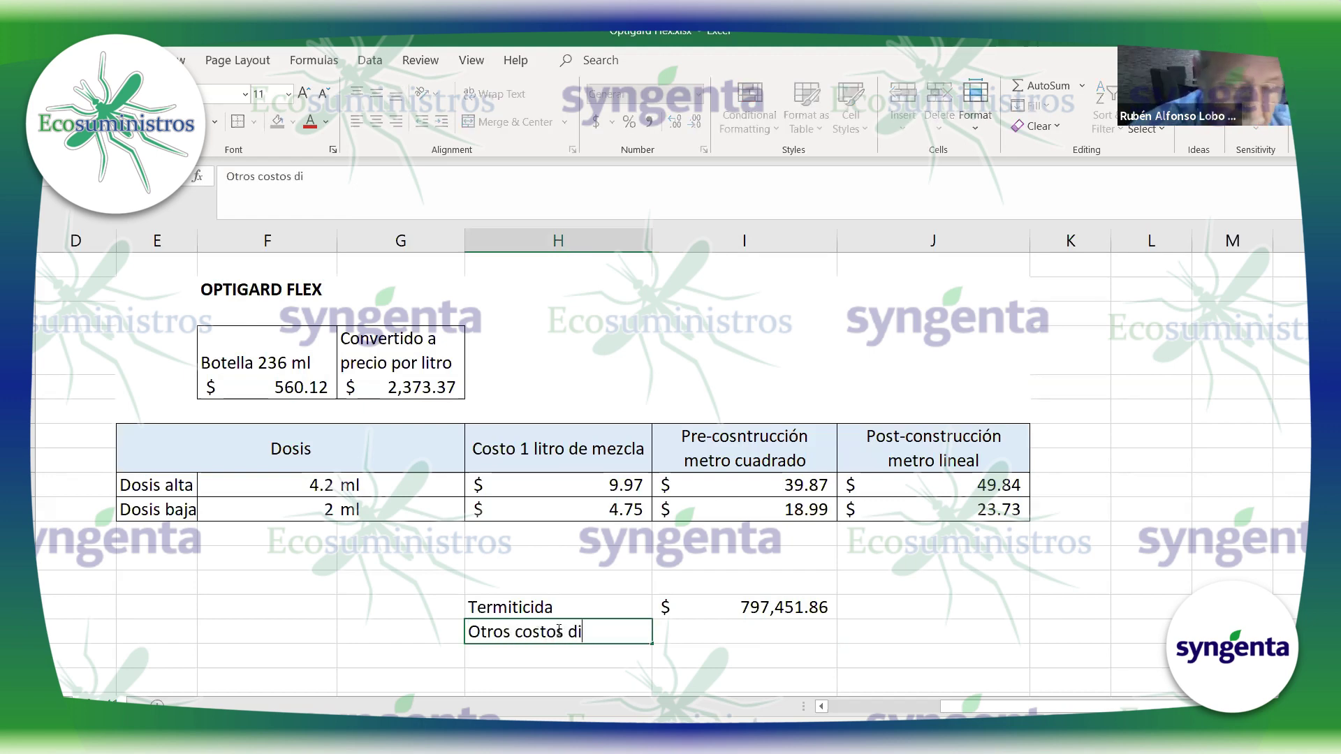
pyautogui.write('rectos')
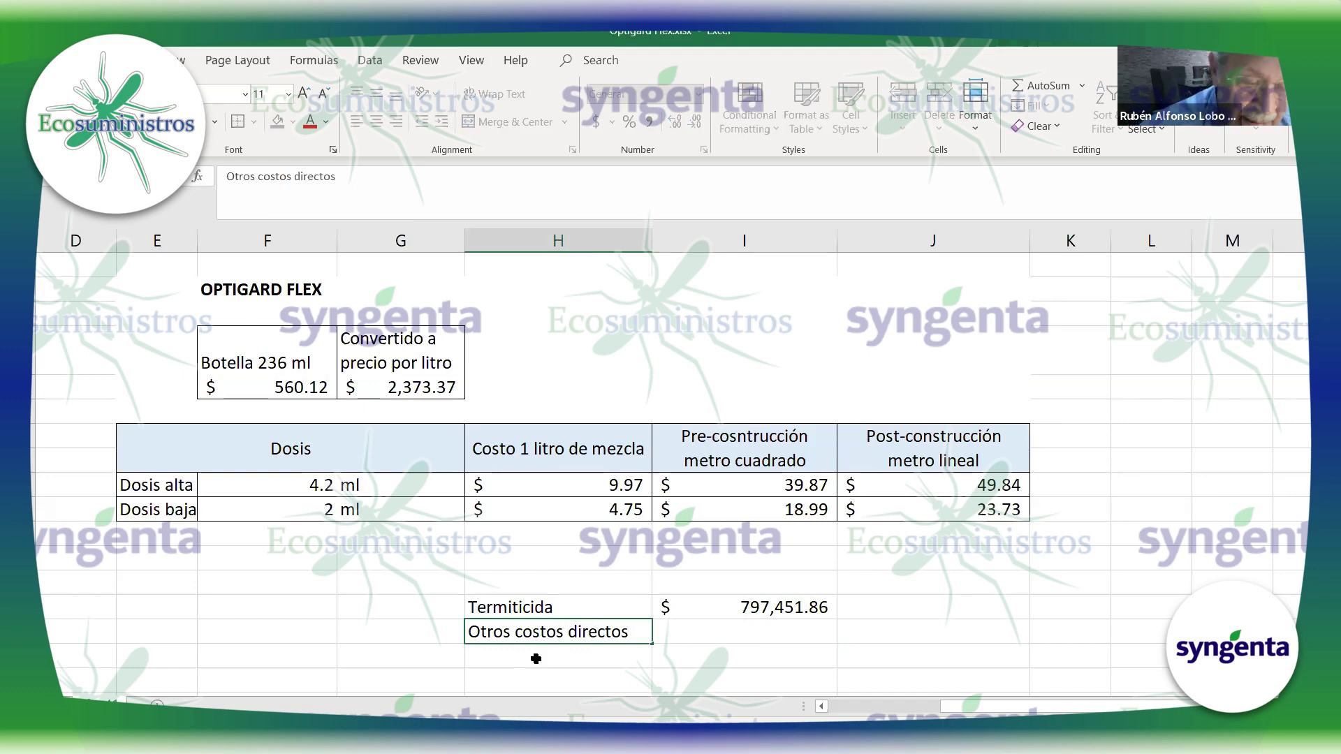
# Step: Add the labels "Indirectos" and "Total" beneath "Otros costos directos" in column H
pyautogui.click(536, 657)
pyautogui.write('Indire')
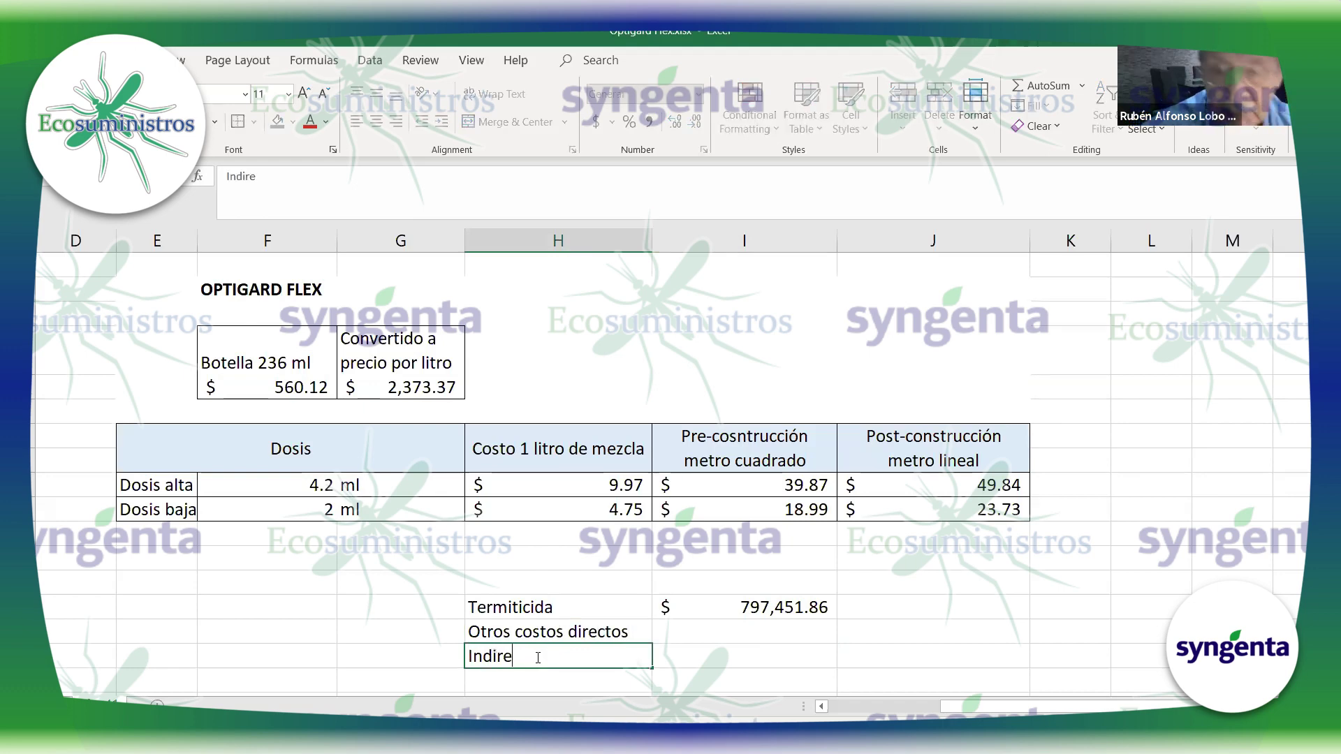
pyautogui.write('ctos')
pyautogui.click(527, 676)
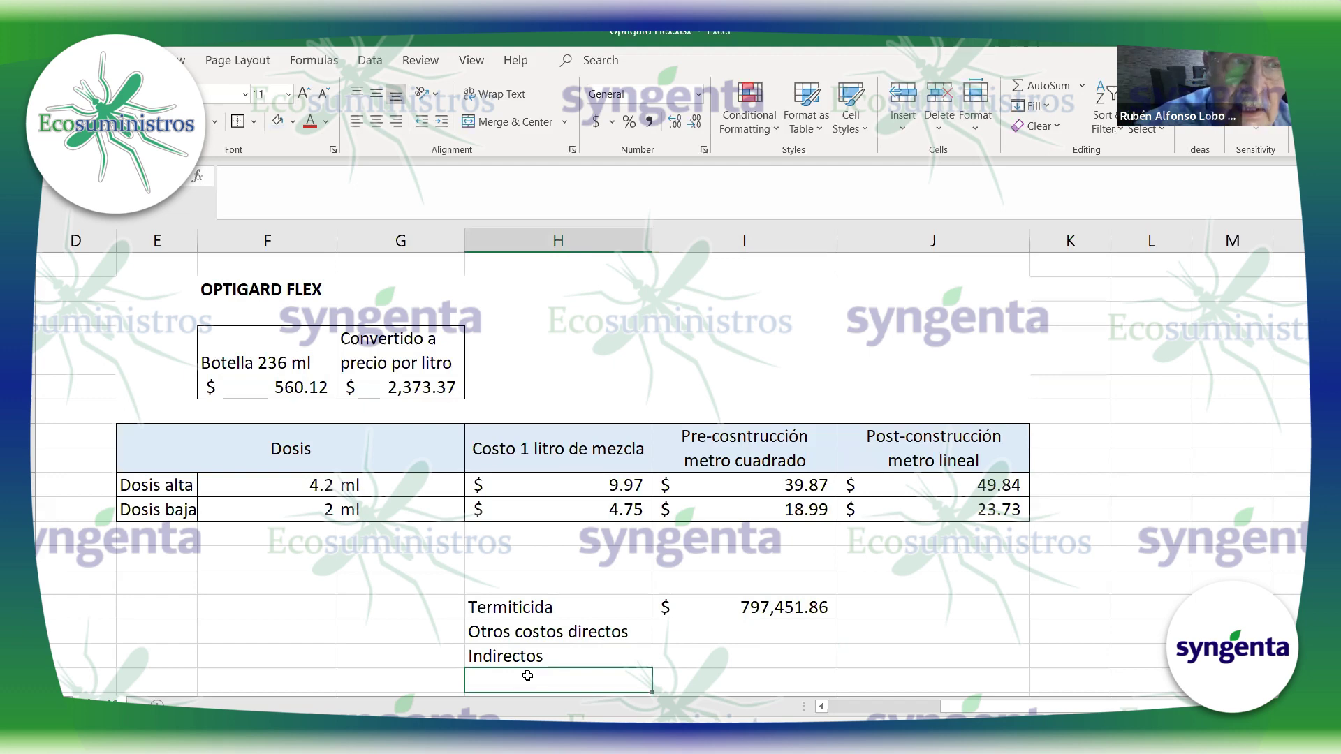
pyautogui.write('Total')
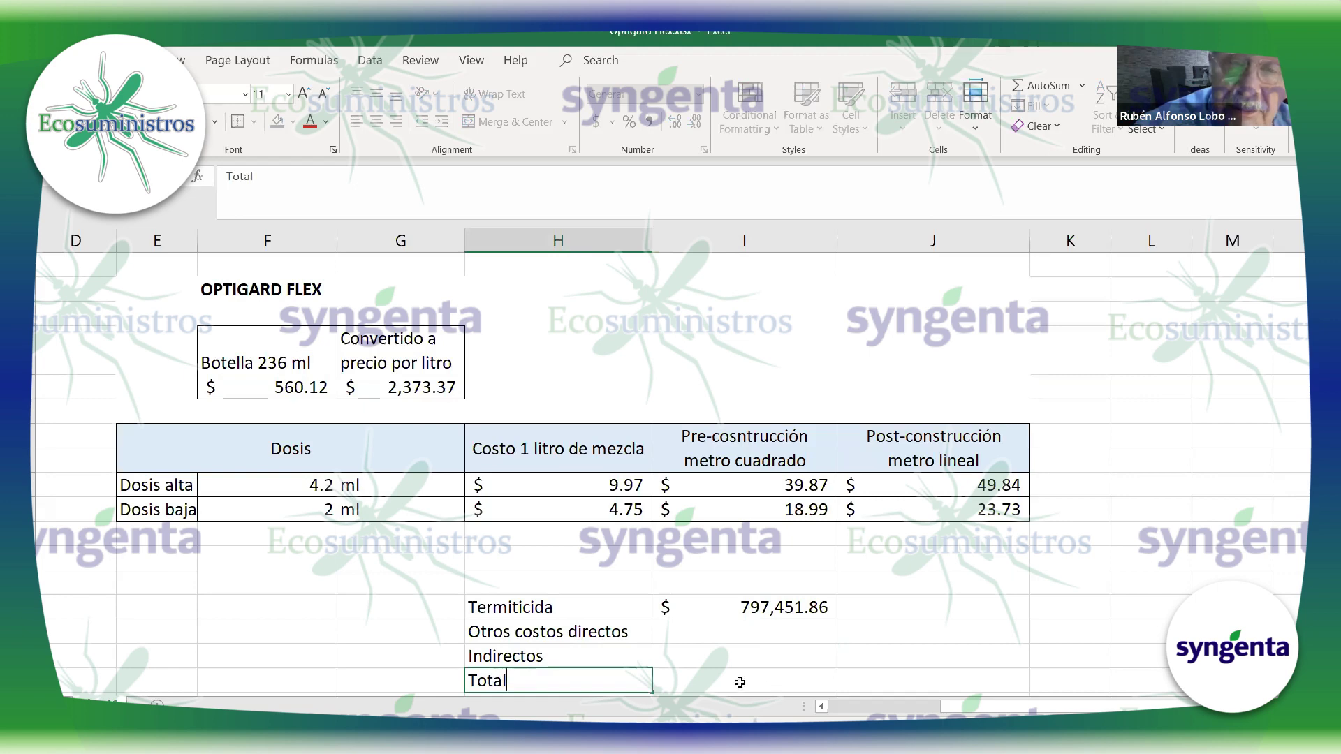
pyautogui.press('Tab')
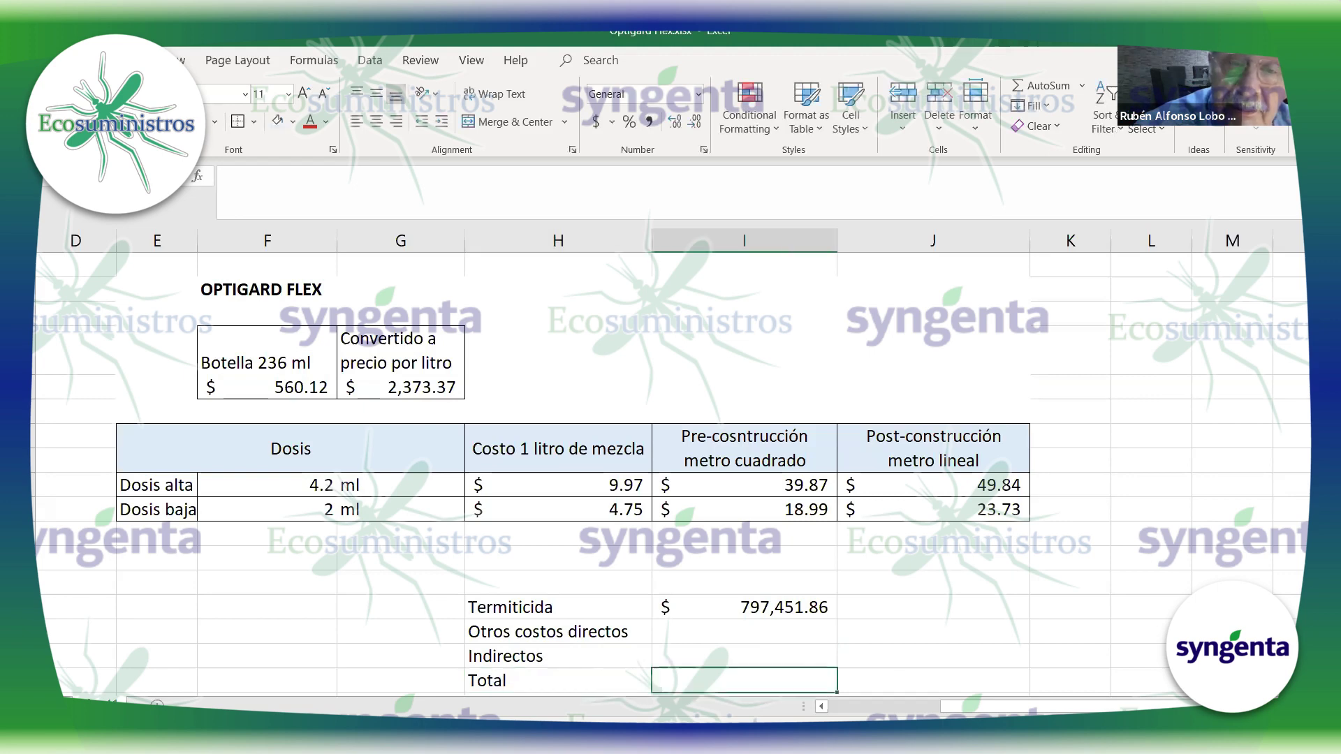
# Step: Enter the heading "Costo para 20,000 m2 ( equivale a tratar 2 hectáreas)" in I19, above the Termiticida amount
pyautogui.scroll(-1, 599, 536)
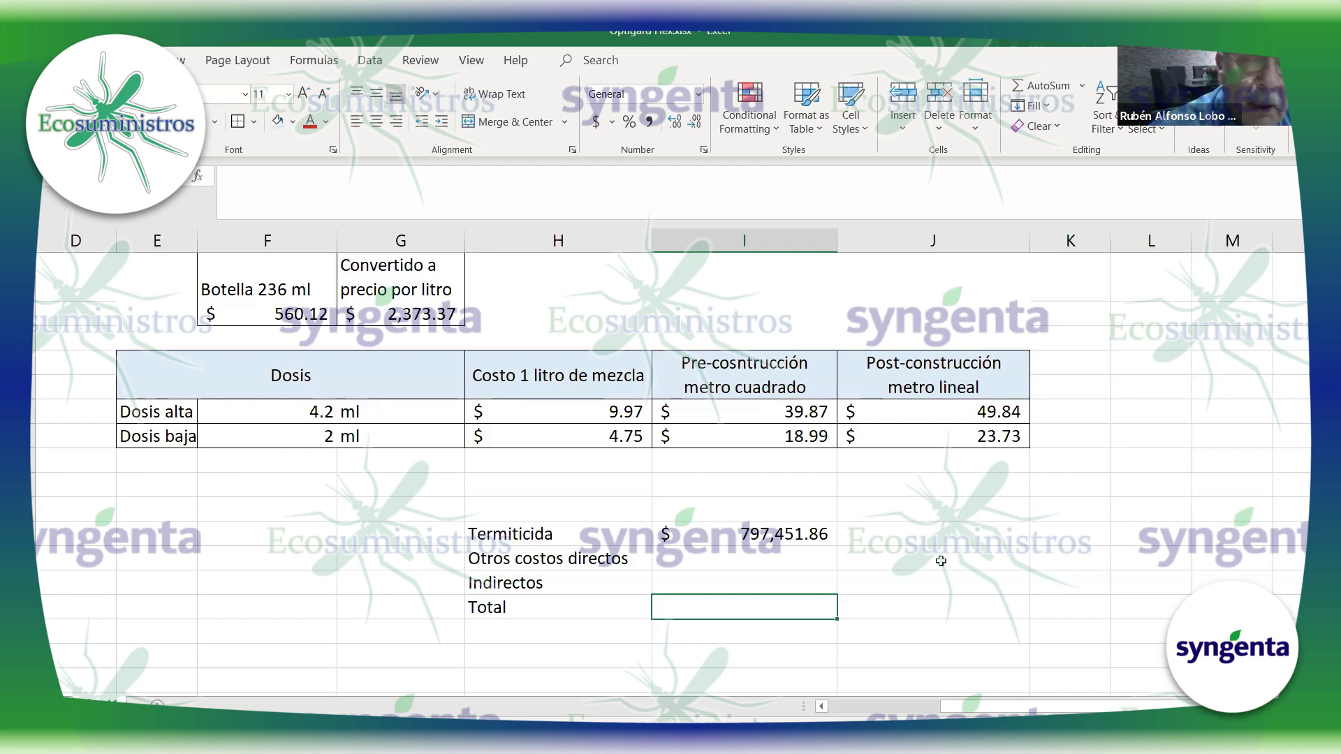
pyautogui.click(713, 505)
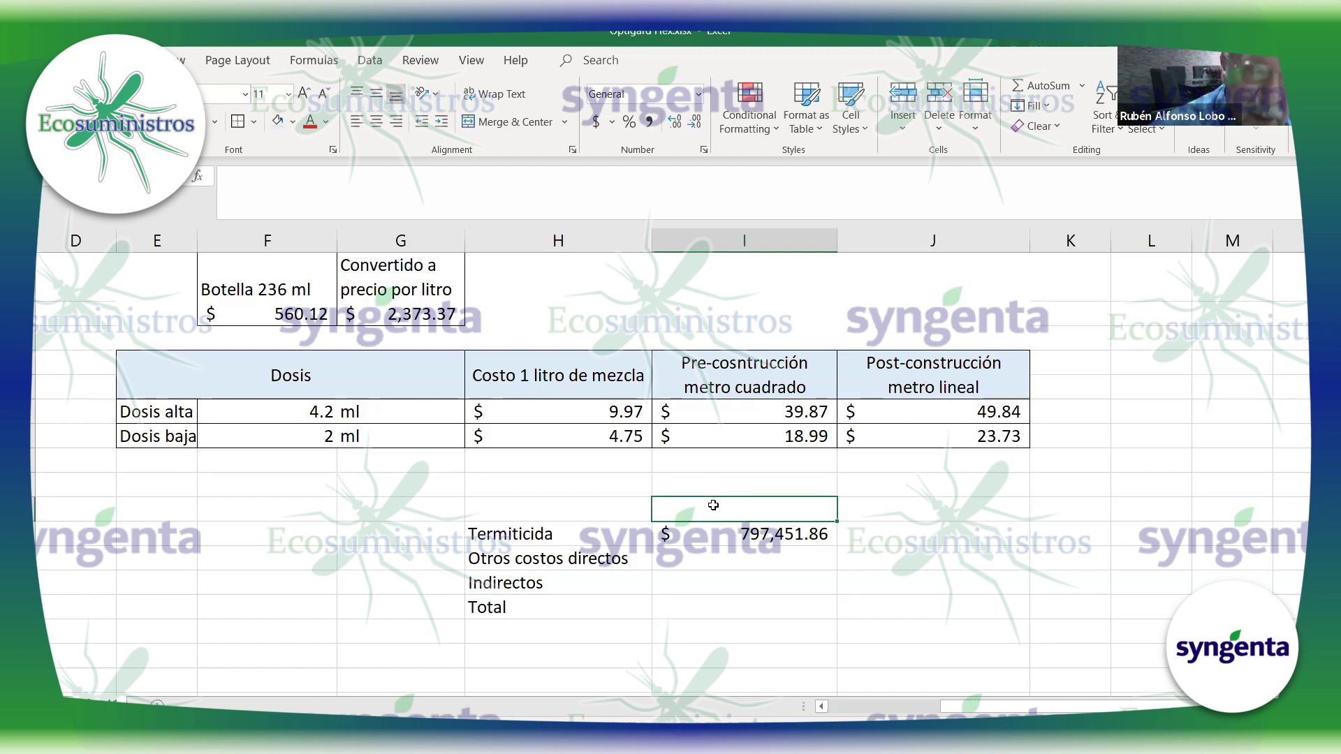
pyautogui.write('Costo p')
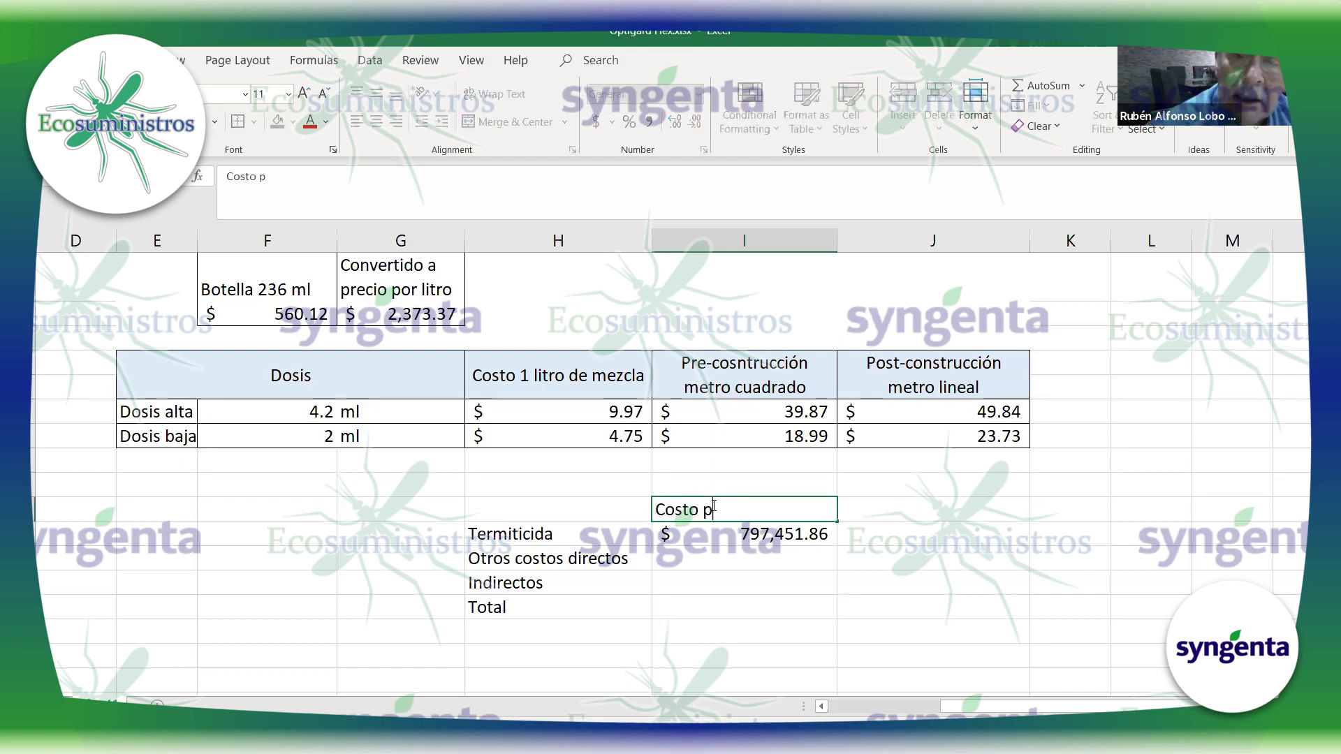
pyautogui.write('ara 20')
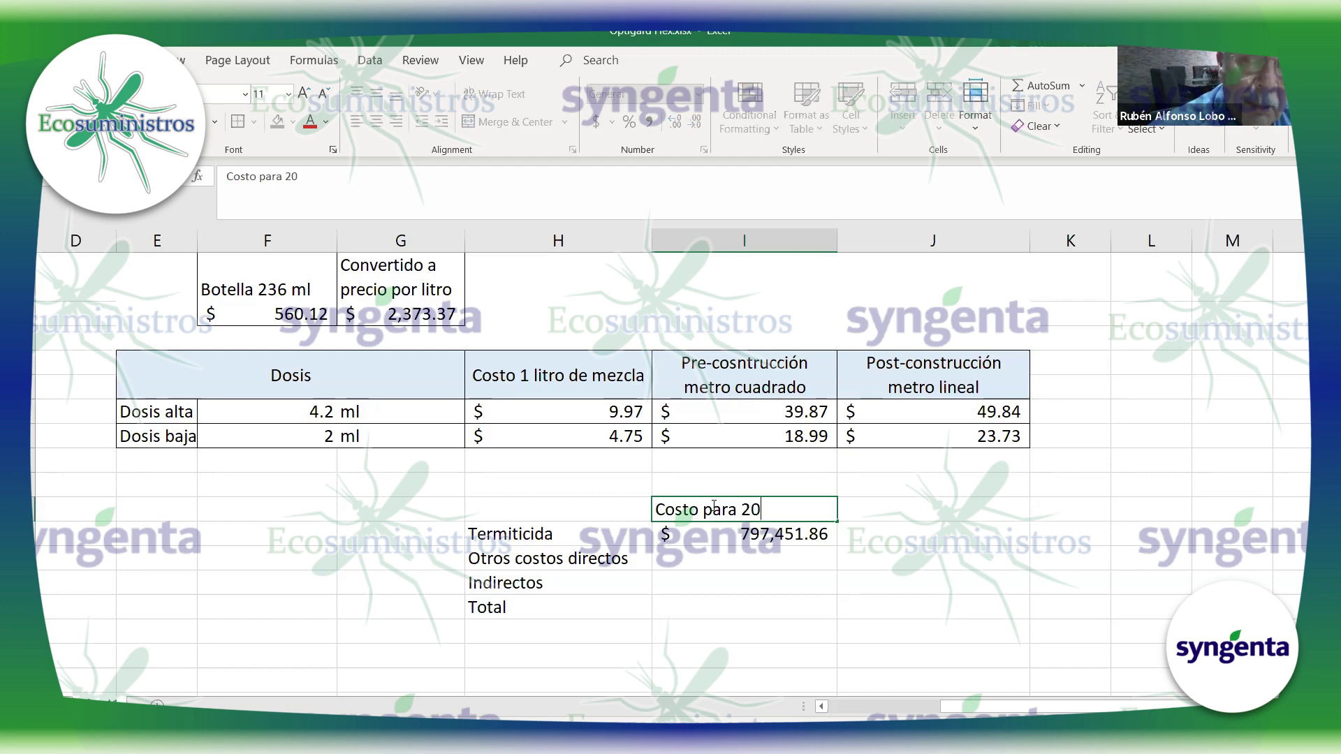
pyautogui.write(',000 m2')
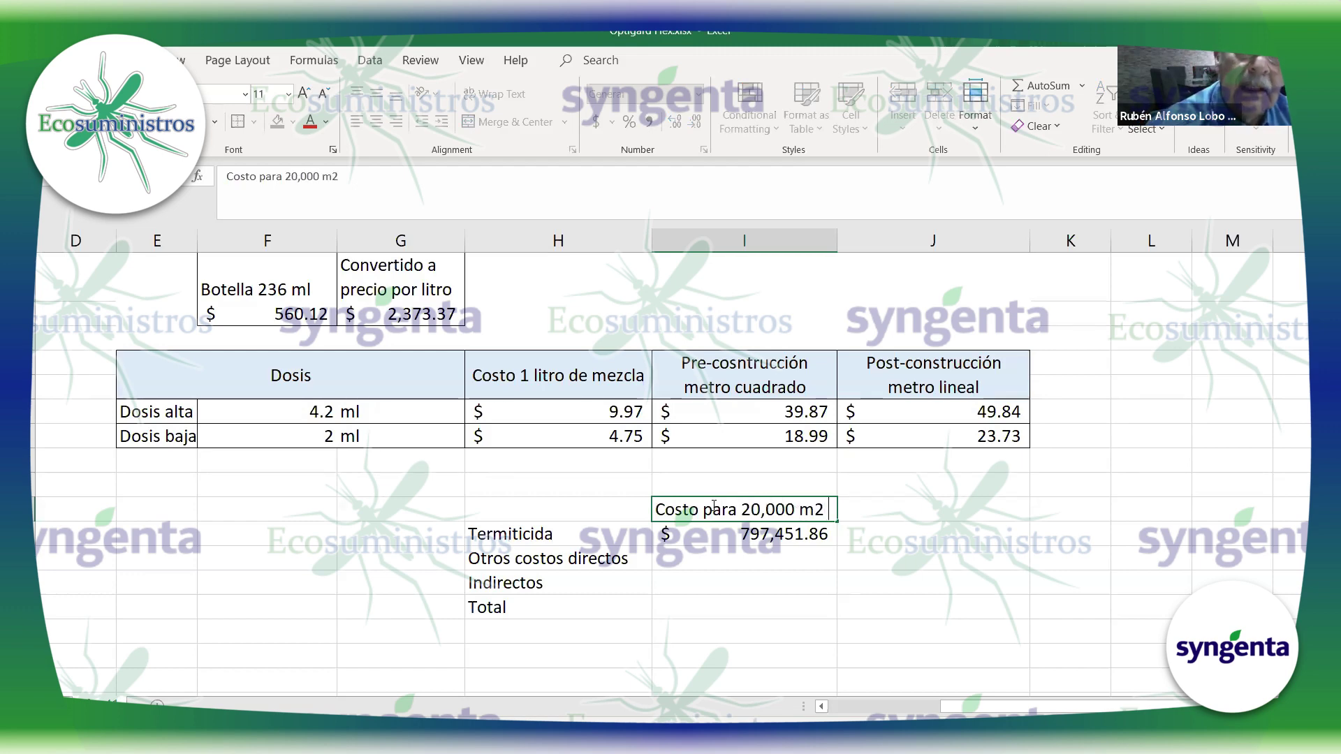
pyautogui.write(' ( equiva')
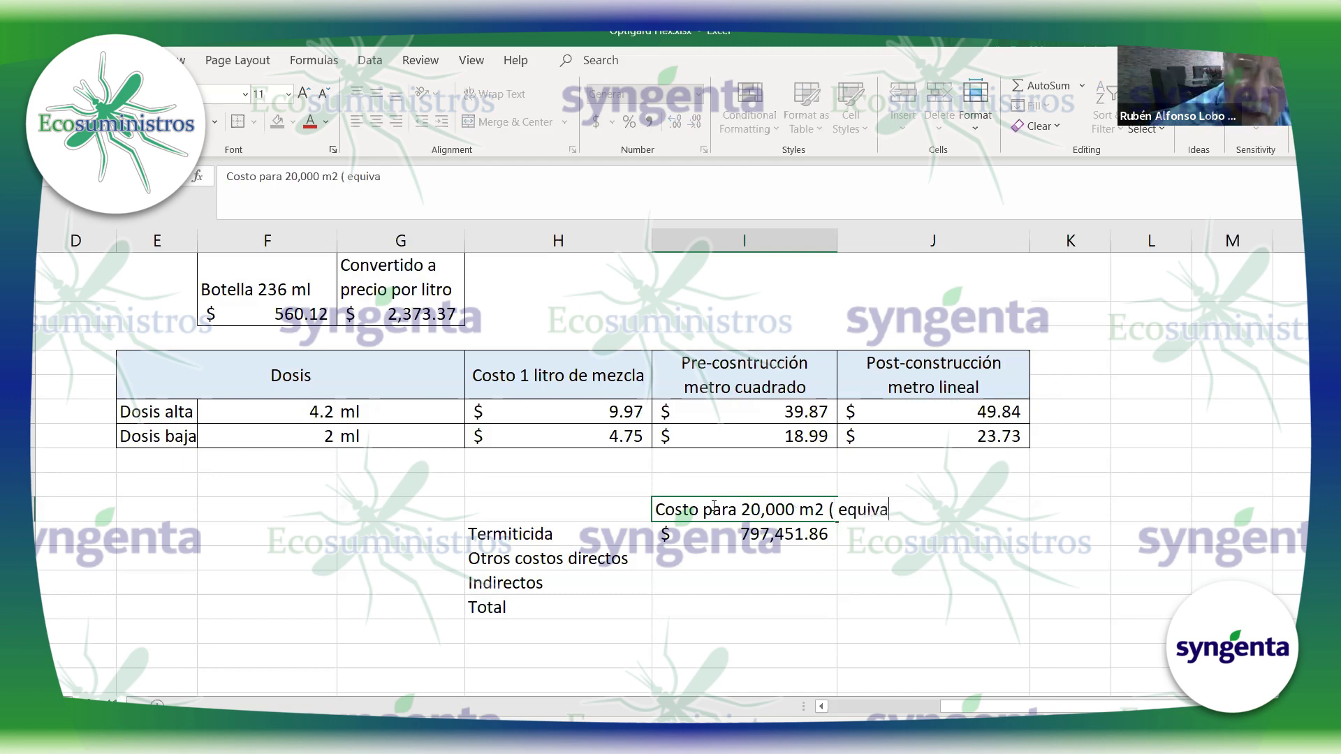
pyautogui.write('le a trata')
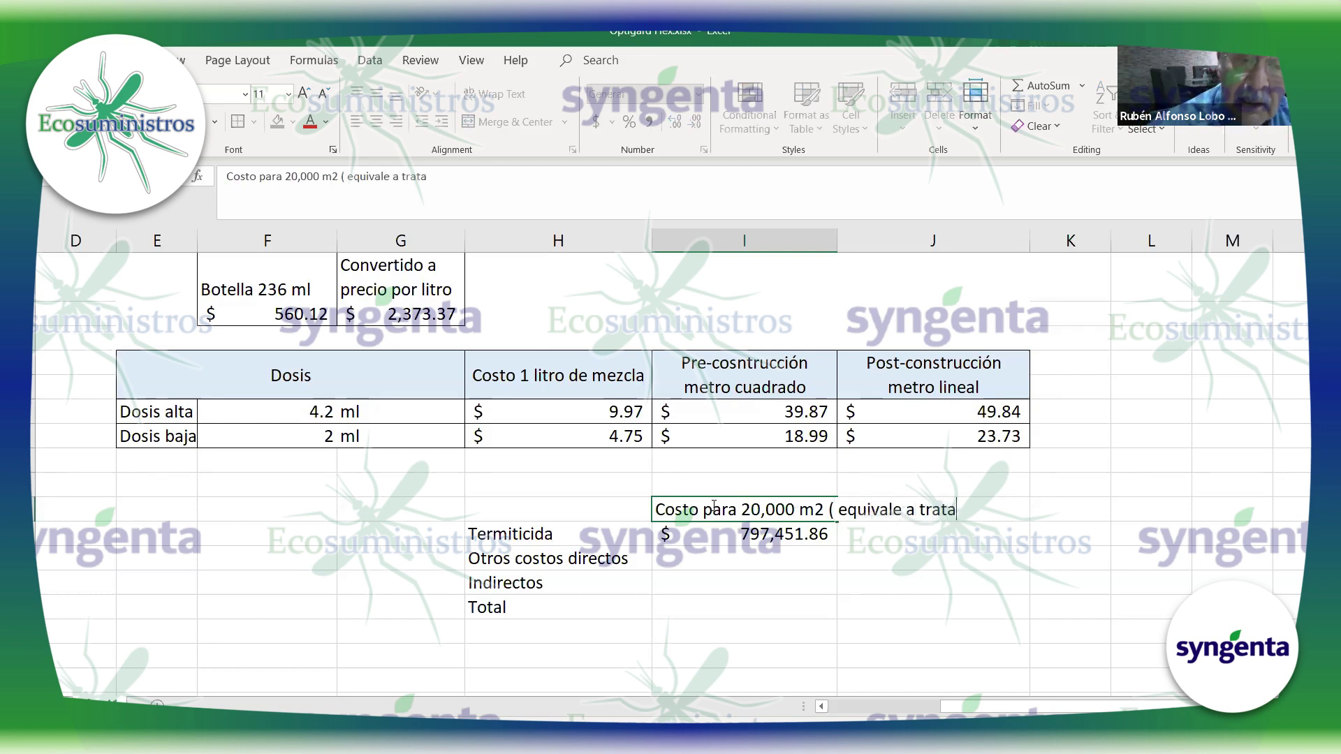
pyautogui.write('r 2 hect')
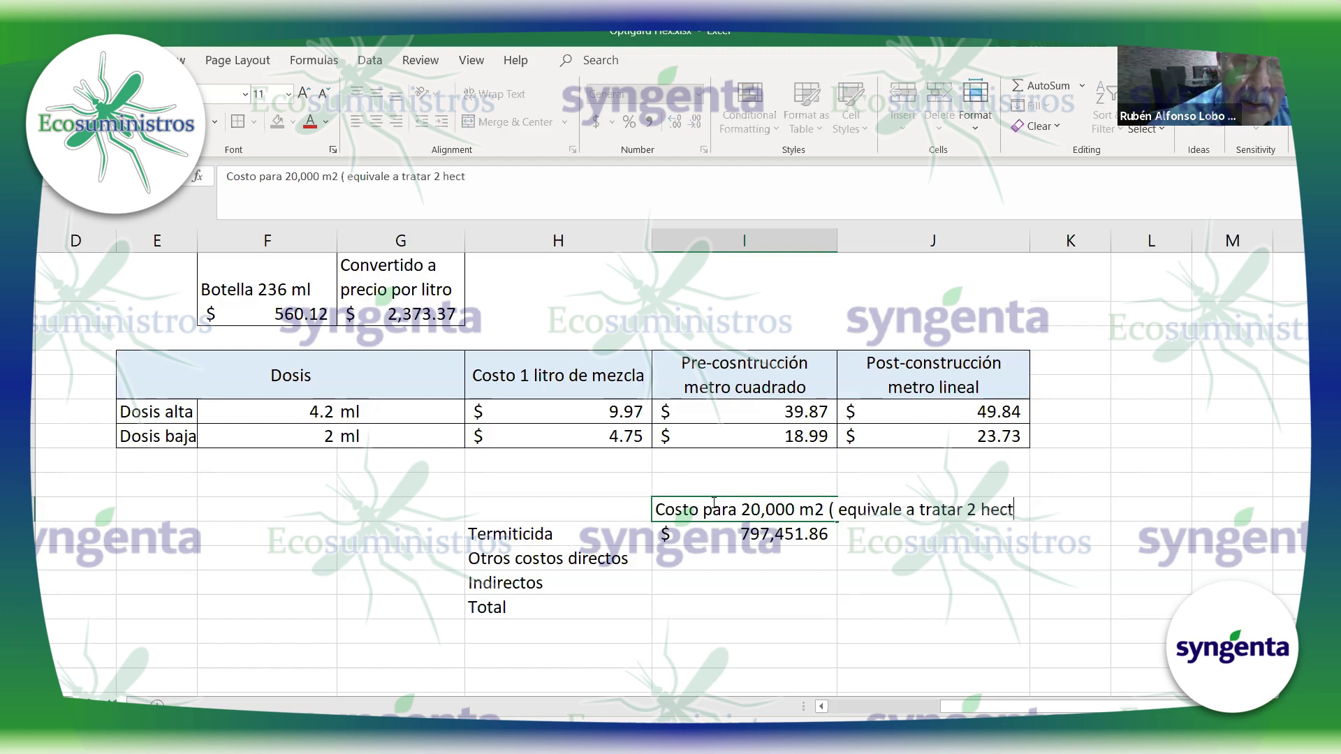
pyautogui.write('aá')
pyautogui.press('BackSpace')
pyautogui.press('BackSpace')
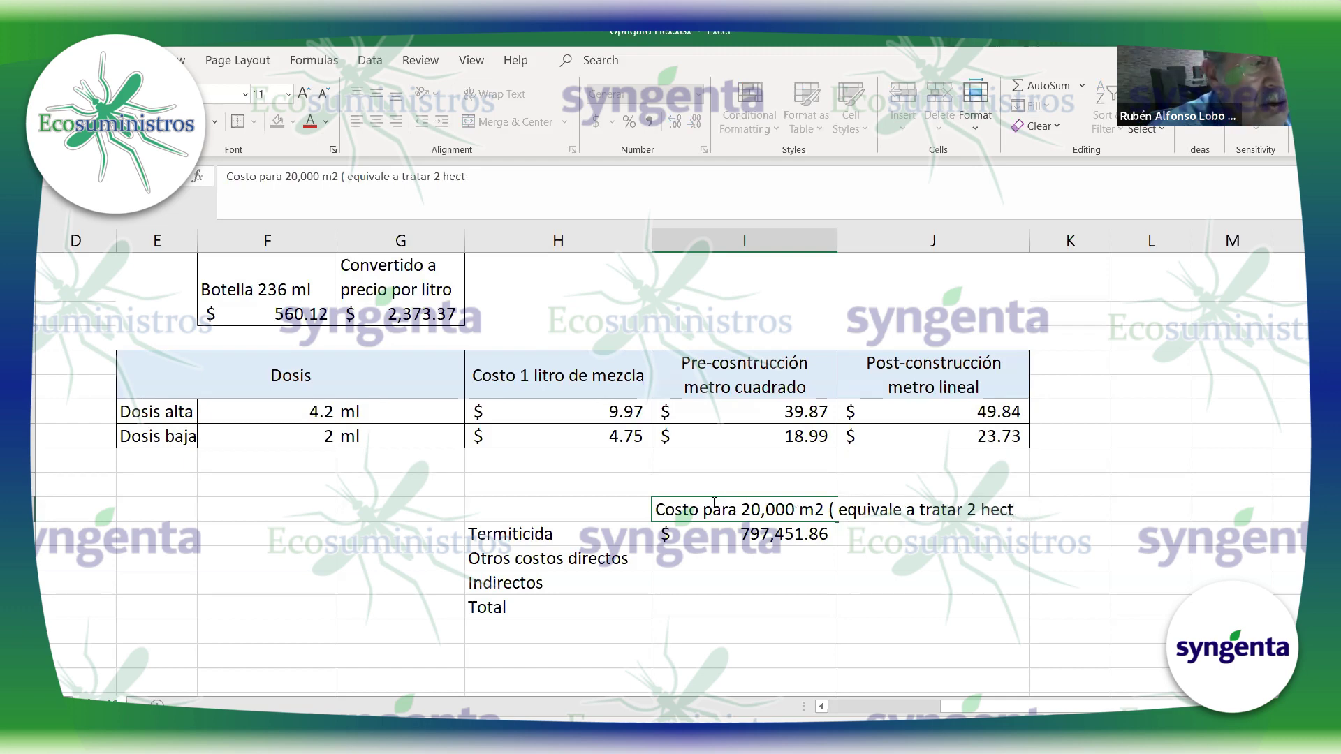
pyautogui.write('áreas)')
pyautogui.click(723, 583)
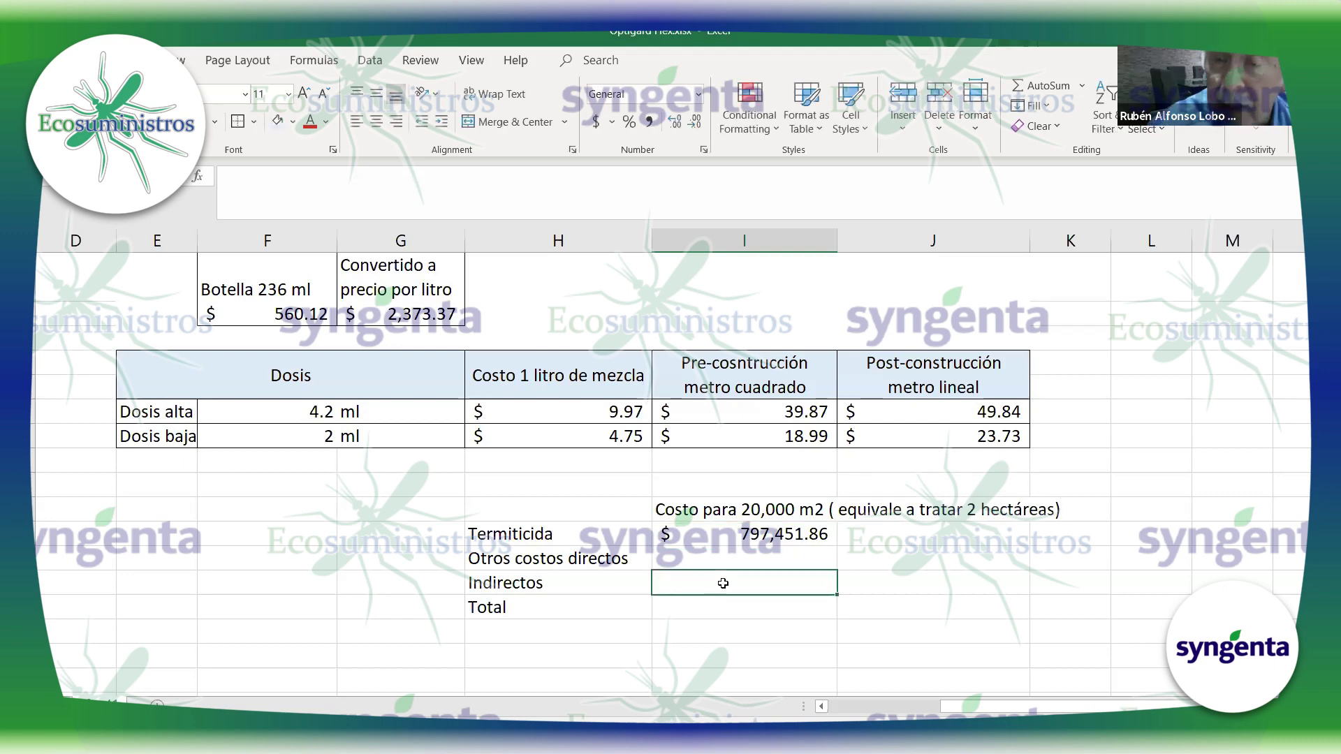
pyautogui.scroll(5, 723, 583)
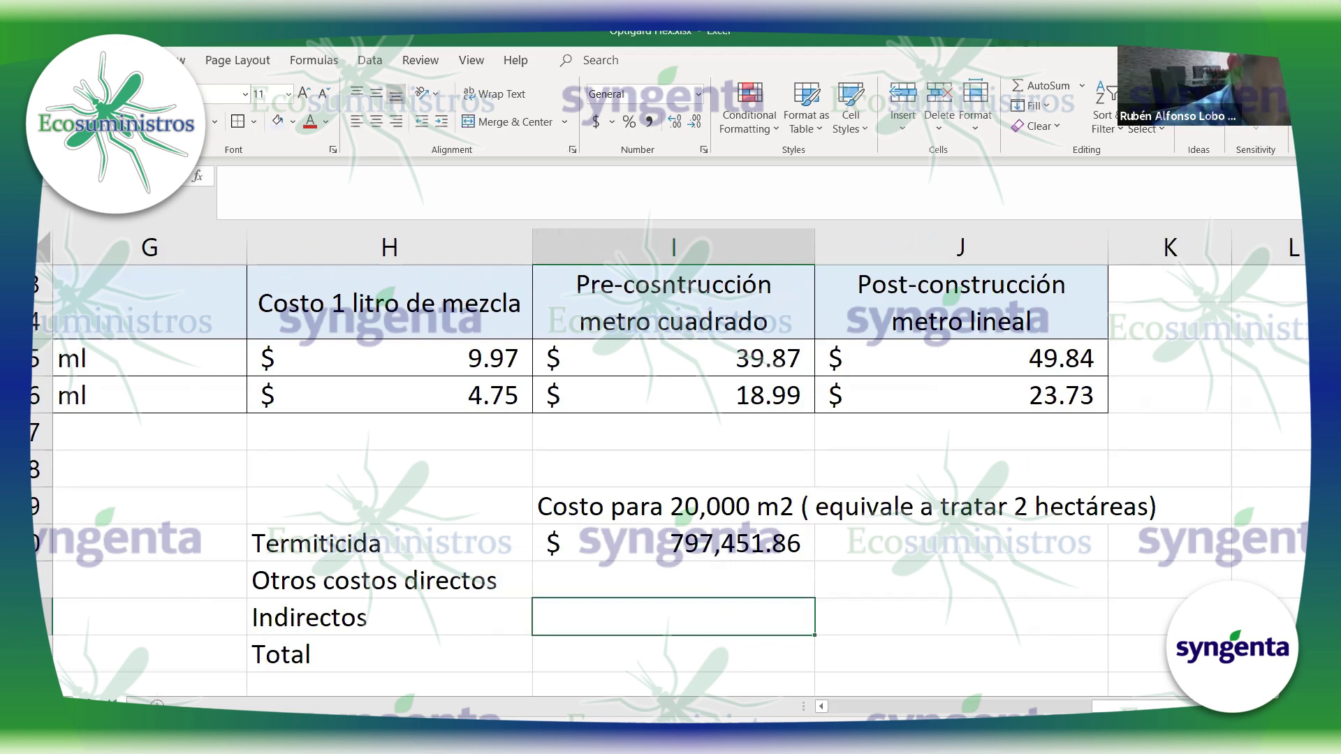
pyautogui.click(400, 544)
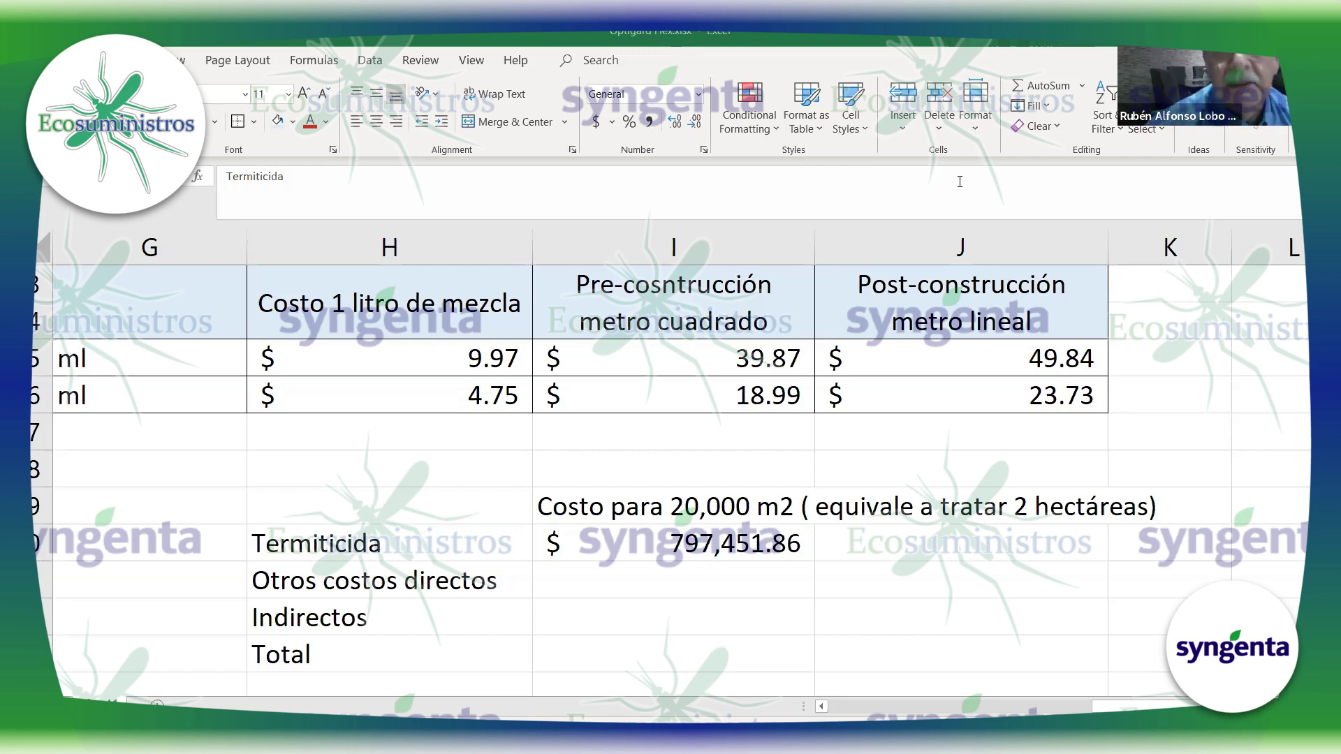
pyautogui.click(715, 573)
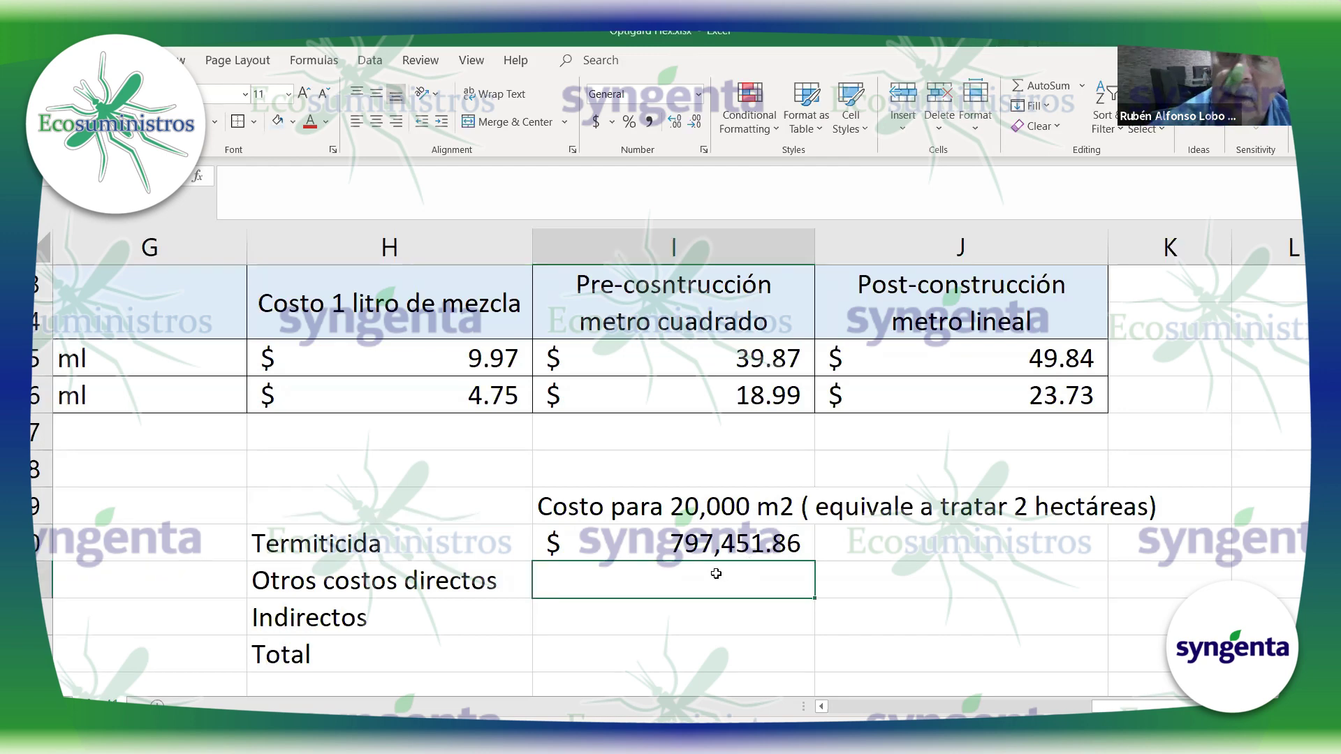
pyautogui.click(674, 650)
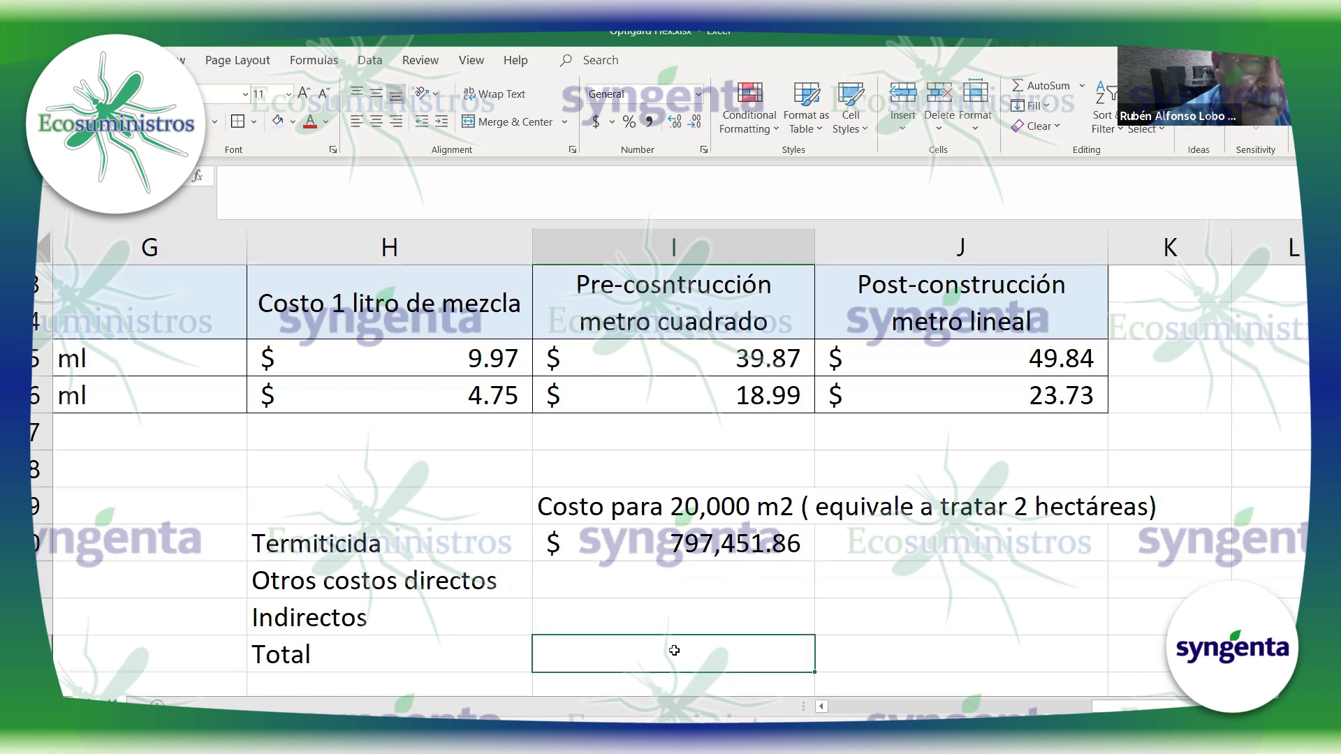
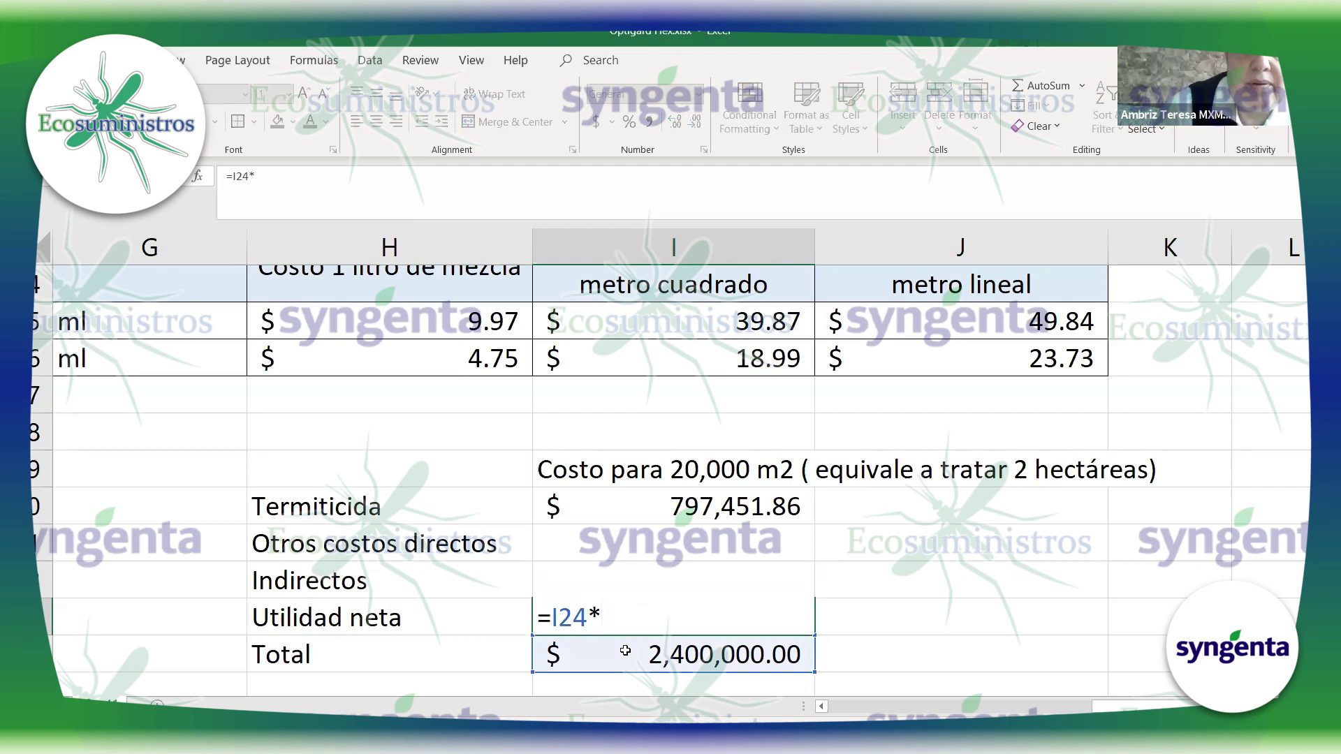
# Step: Complete the Utilidad neta formula in I23 as =I24*0.1, taking 10% of the total
pyautogui.press('BackSpace')
pyautogui.write('.1')
pyautogui.press('Return')
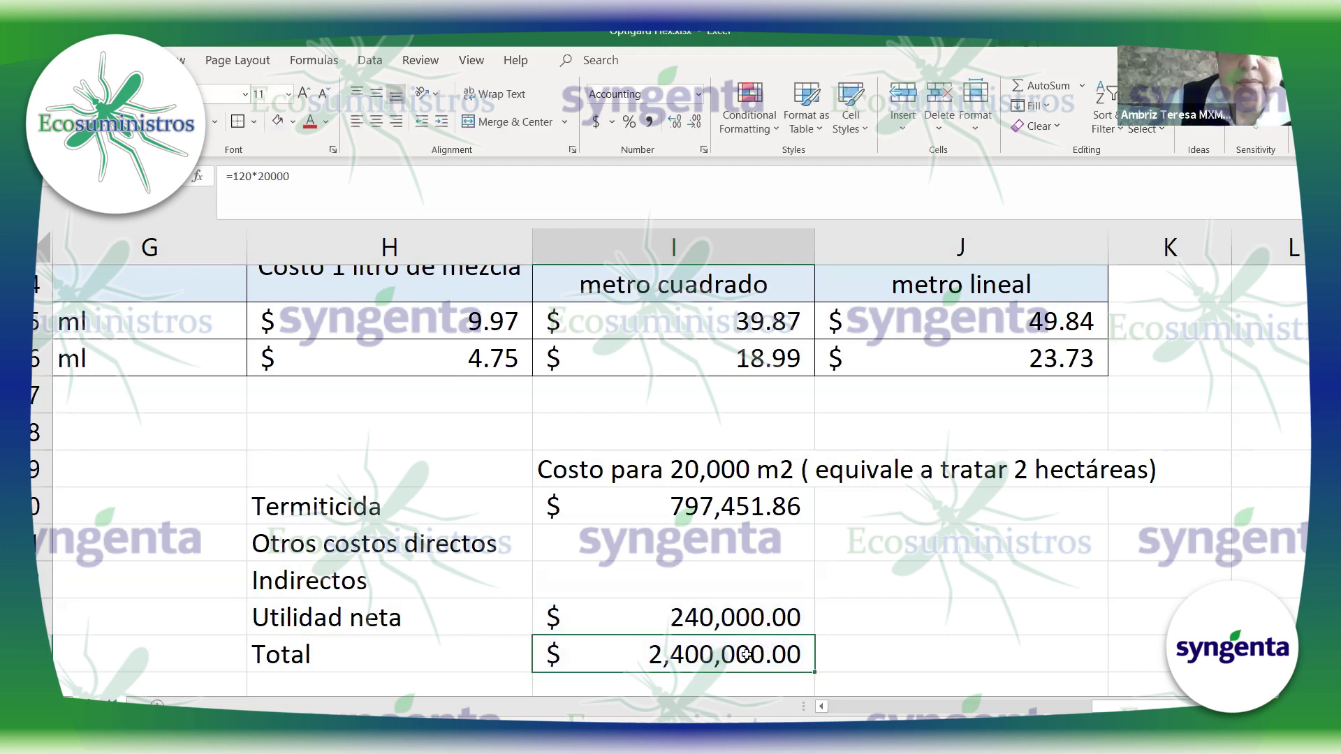
pyautogui.click(745, 620)
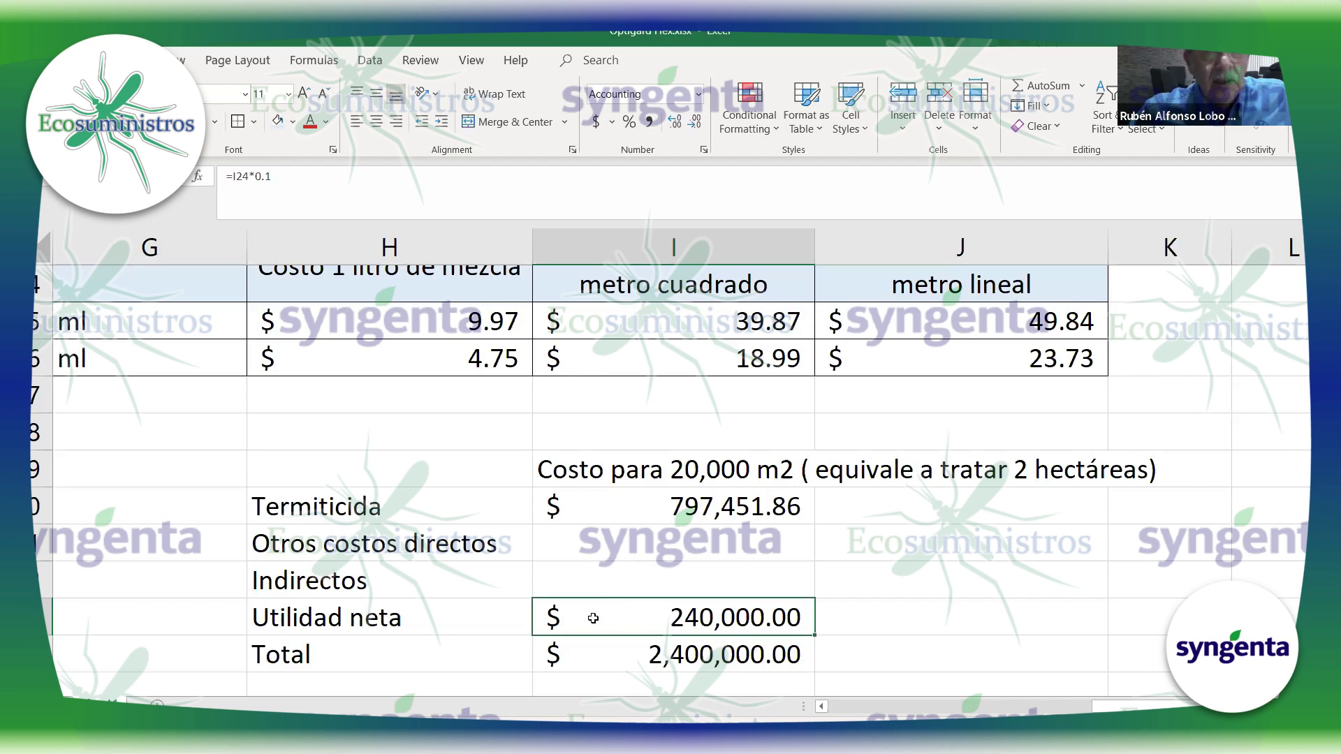
pyautogui.click(575, 581)
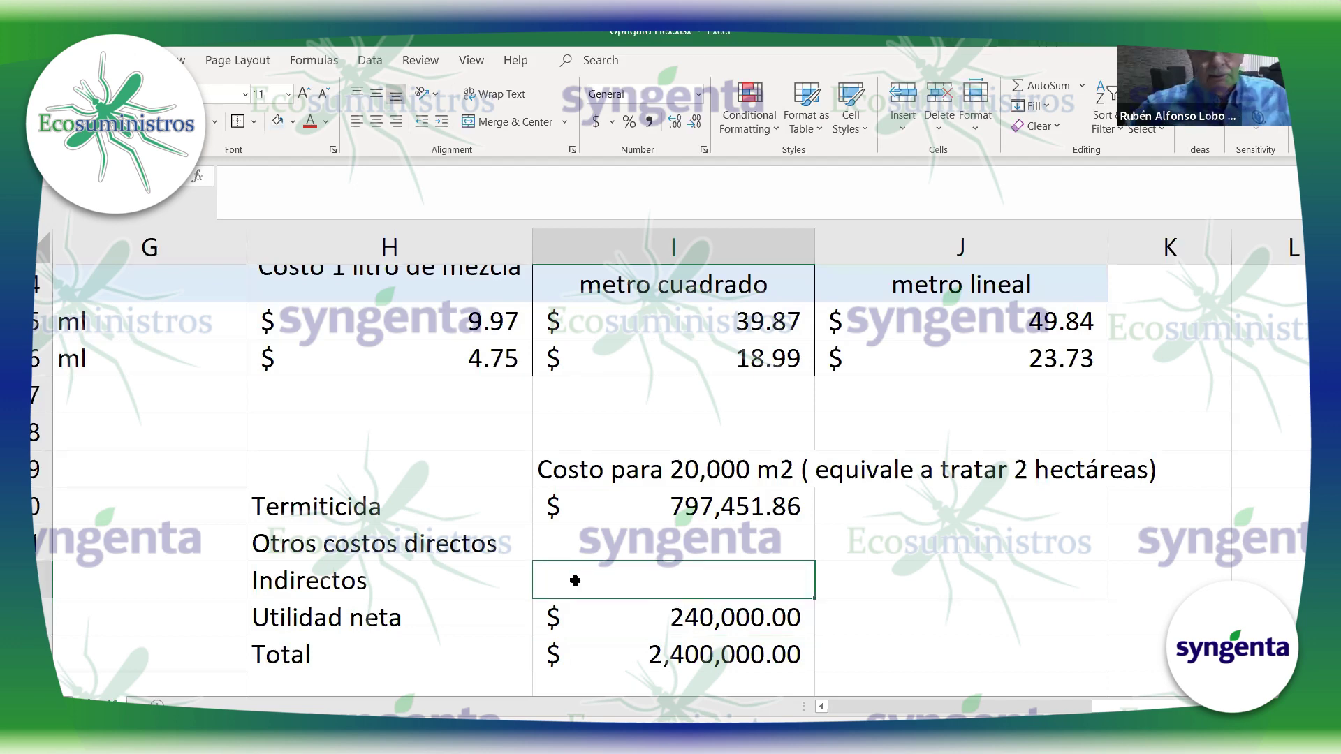
pyautogui.moveTo(489, 547); pyautogui.dragTo(490, 573)
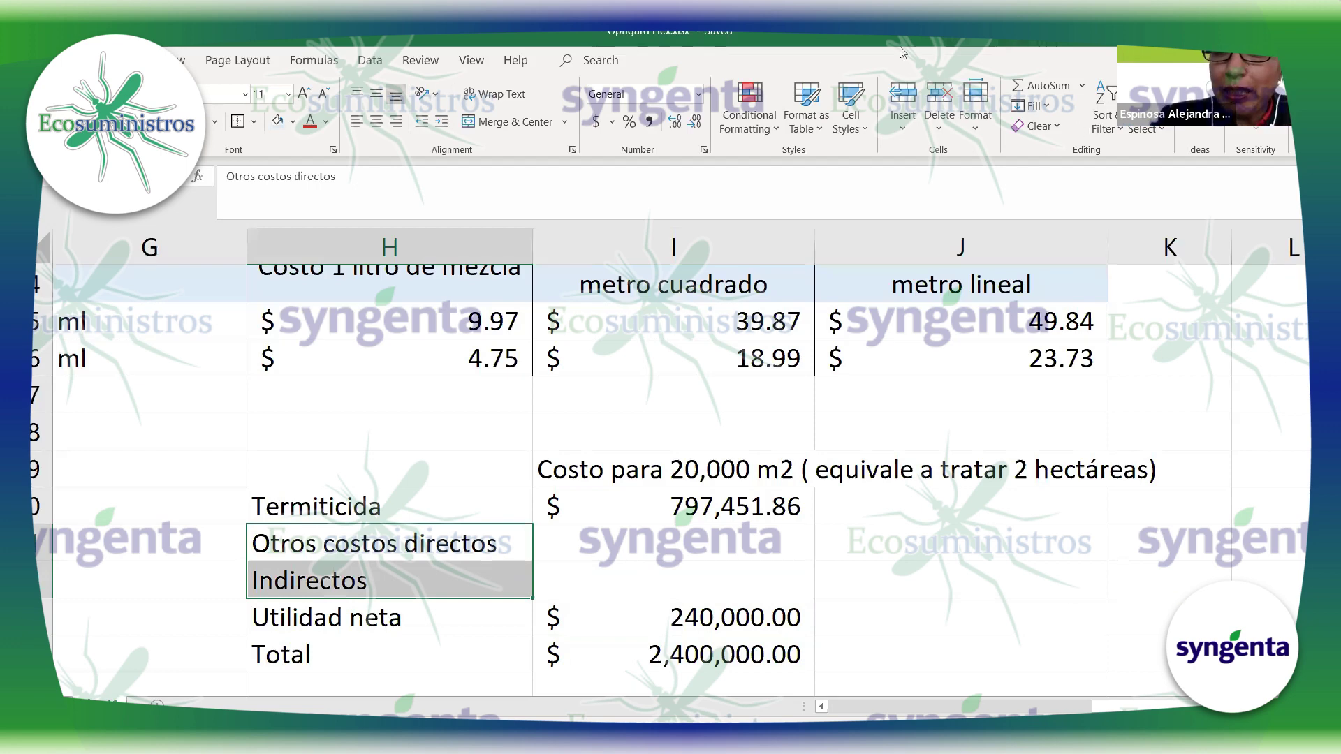
pyautogui.scroll(2, 1079, 484)
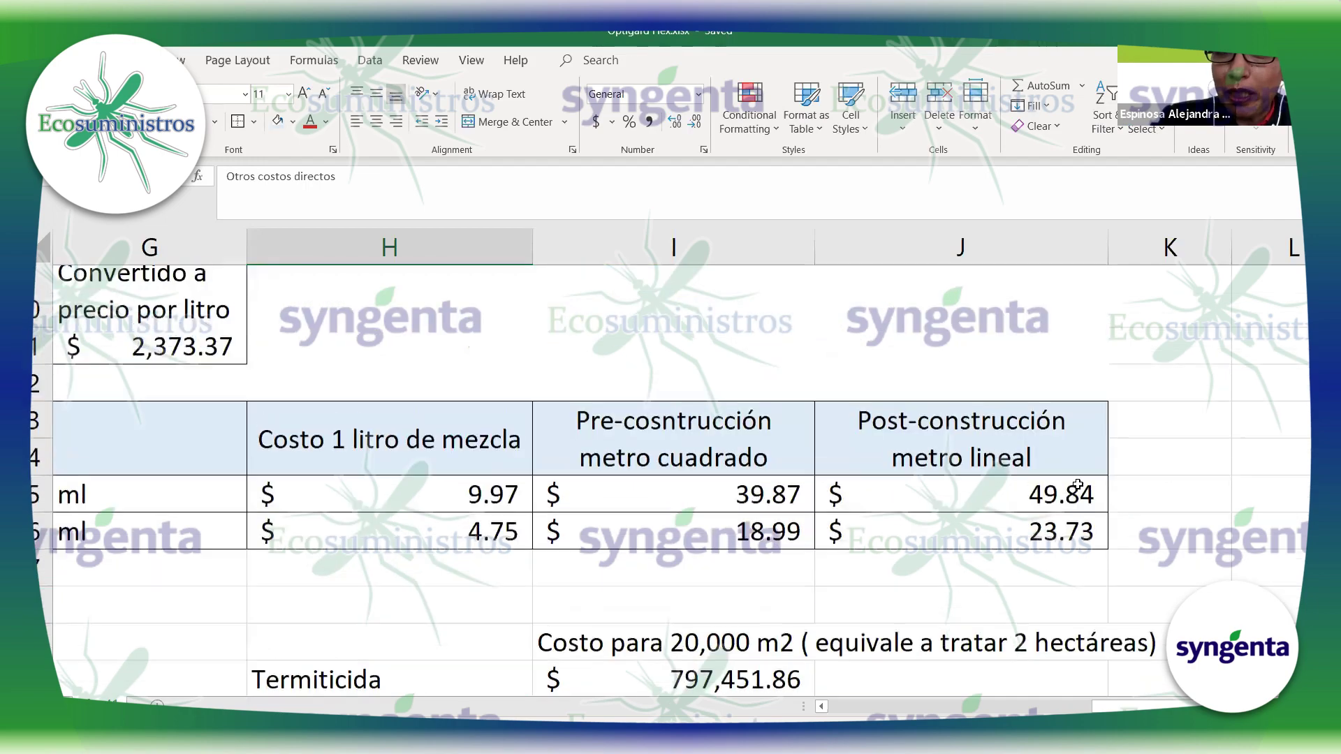
pyautogui.scroll(-3, 1078, 484)
pyautogui.scroll(-1, 1078, 484)
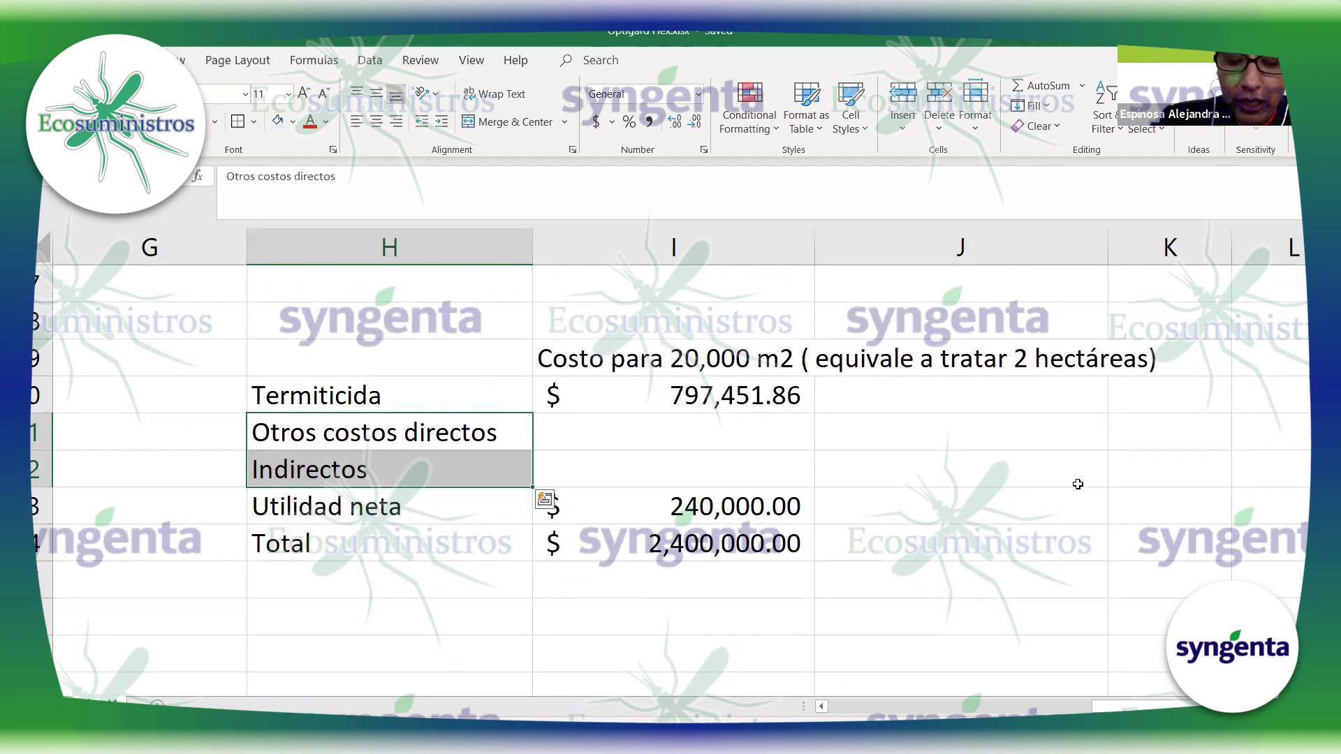
pyautogui.click(968, 538)
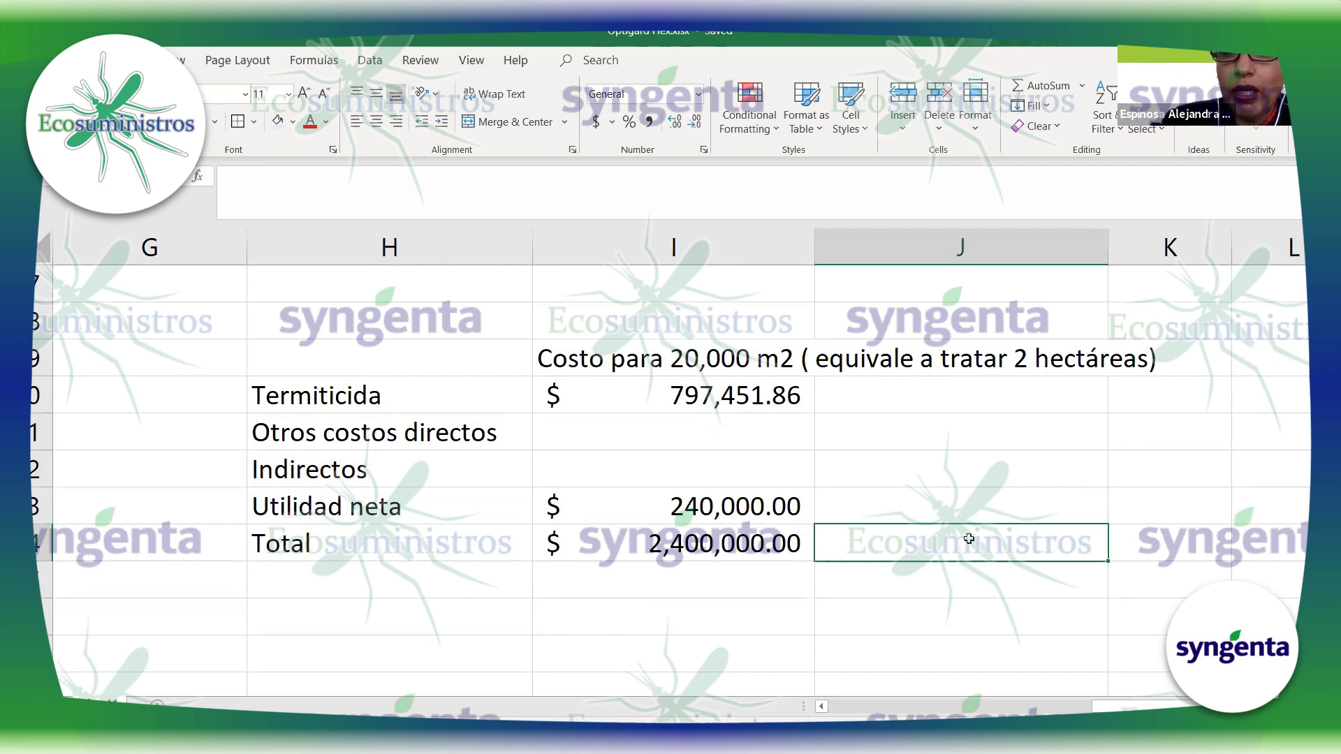
# Step: In I26, subtract the Termiticida cost from the total with the formula =I24-I20
pyautogui.click(655, 618)
pyautogui.write('=')
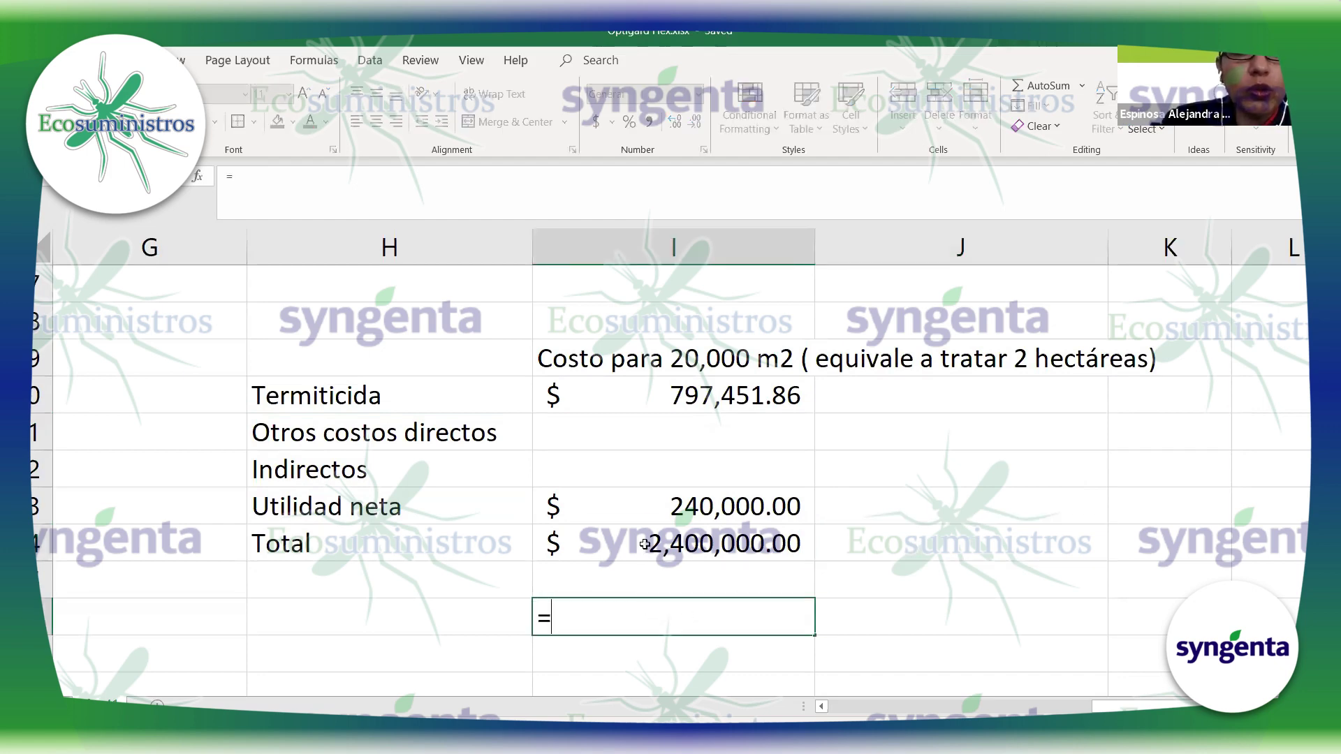
pyautogui.click(643, 543)
pyautogui.write('-')
pyautogui.click(708, 396)
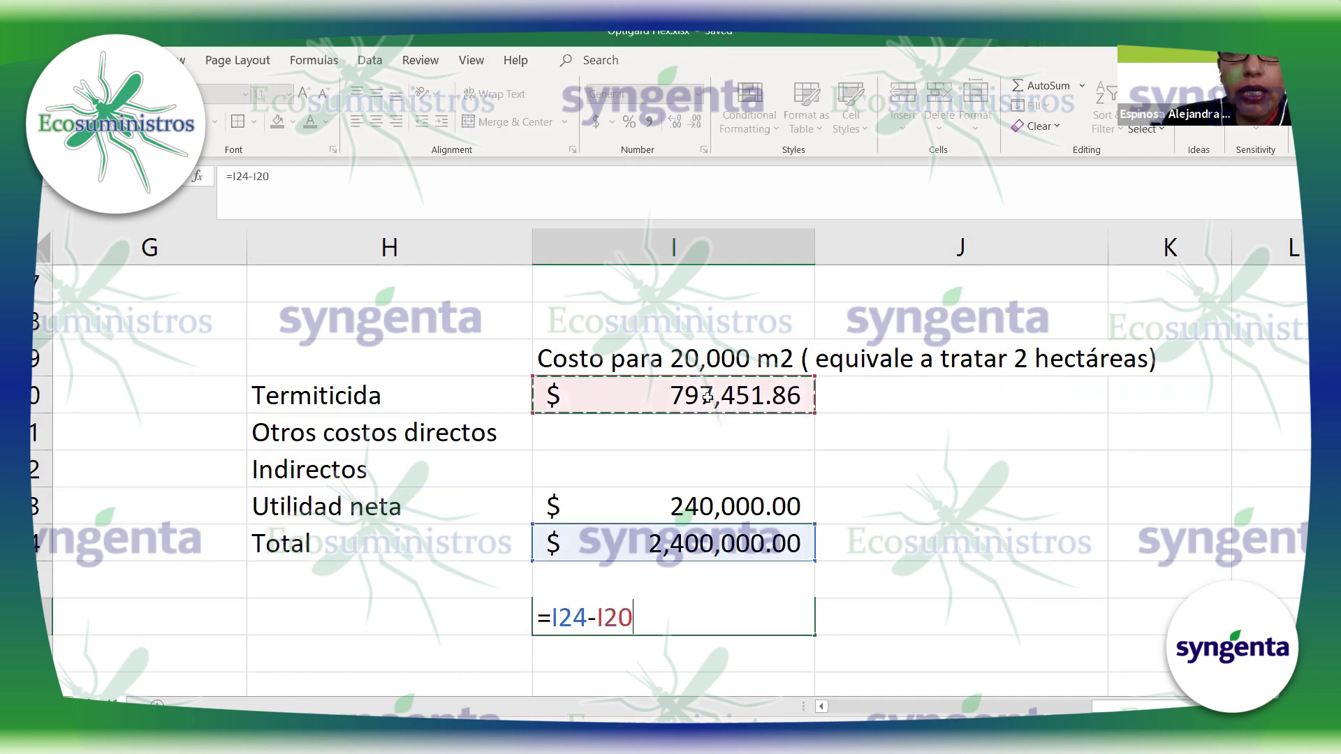
pyautogui.press('Return')
pyautogui.click(706, 617)
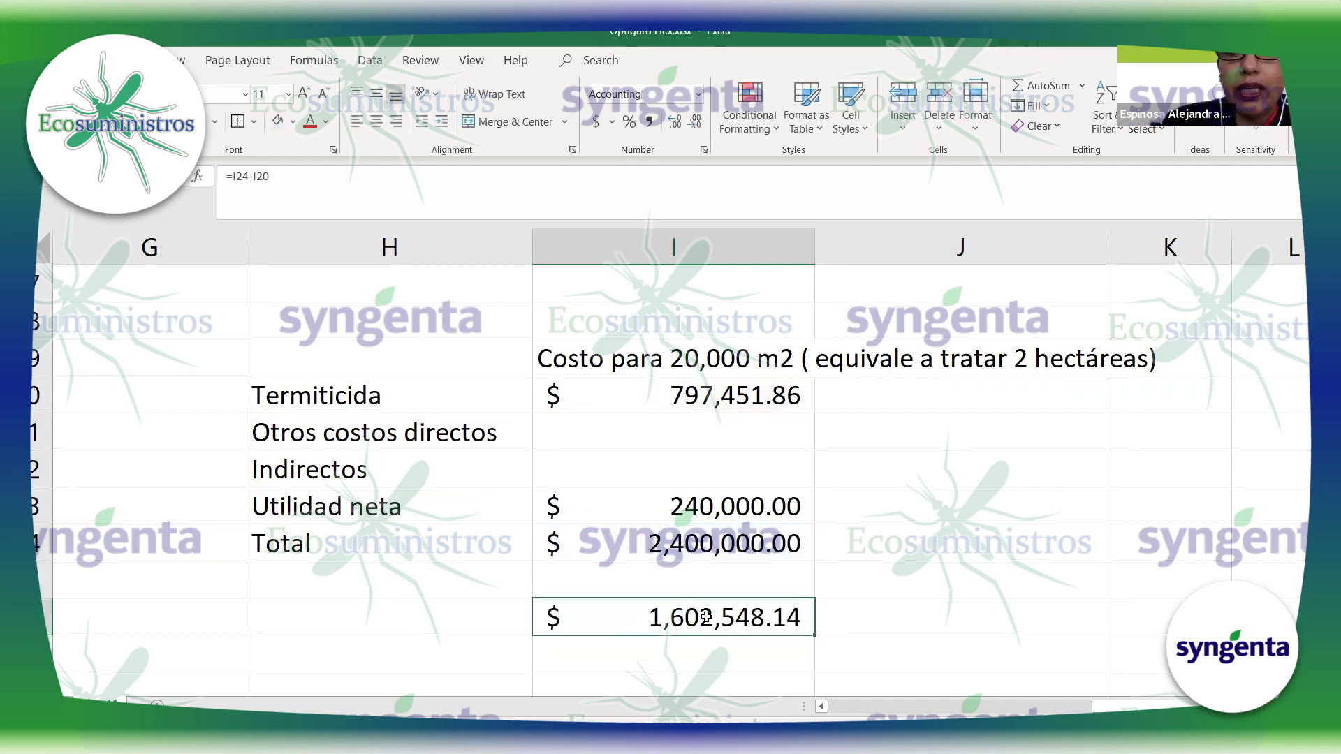
# Step: In I27, subtract the Utilidad neta from the I26 amount with =I26-I23 and highlight the cell in yellow
pyautogui.click(674, 647)
pyautogui.write('=')
pyautogui.click(681, 615)
pyautogui.write('-')
pyautogui.click(716, 513)
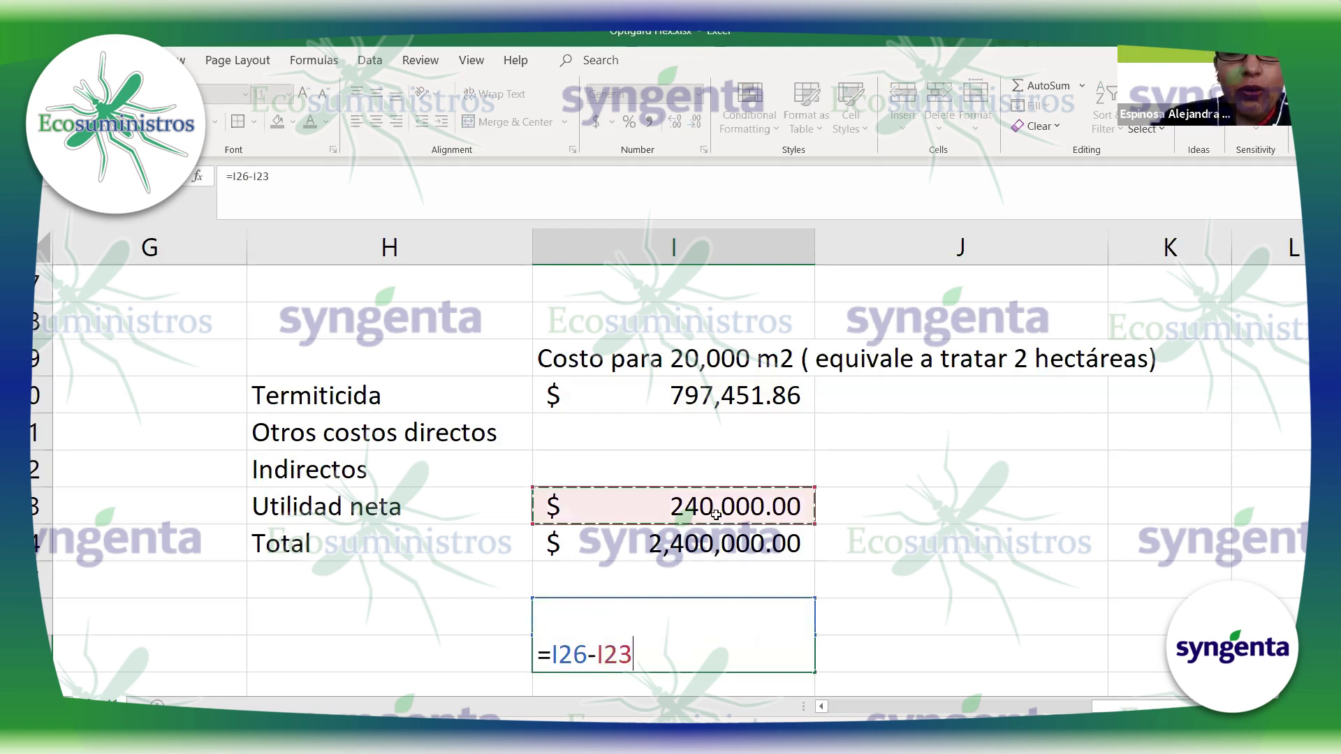
pyautogui.press('Return')
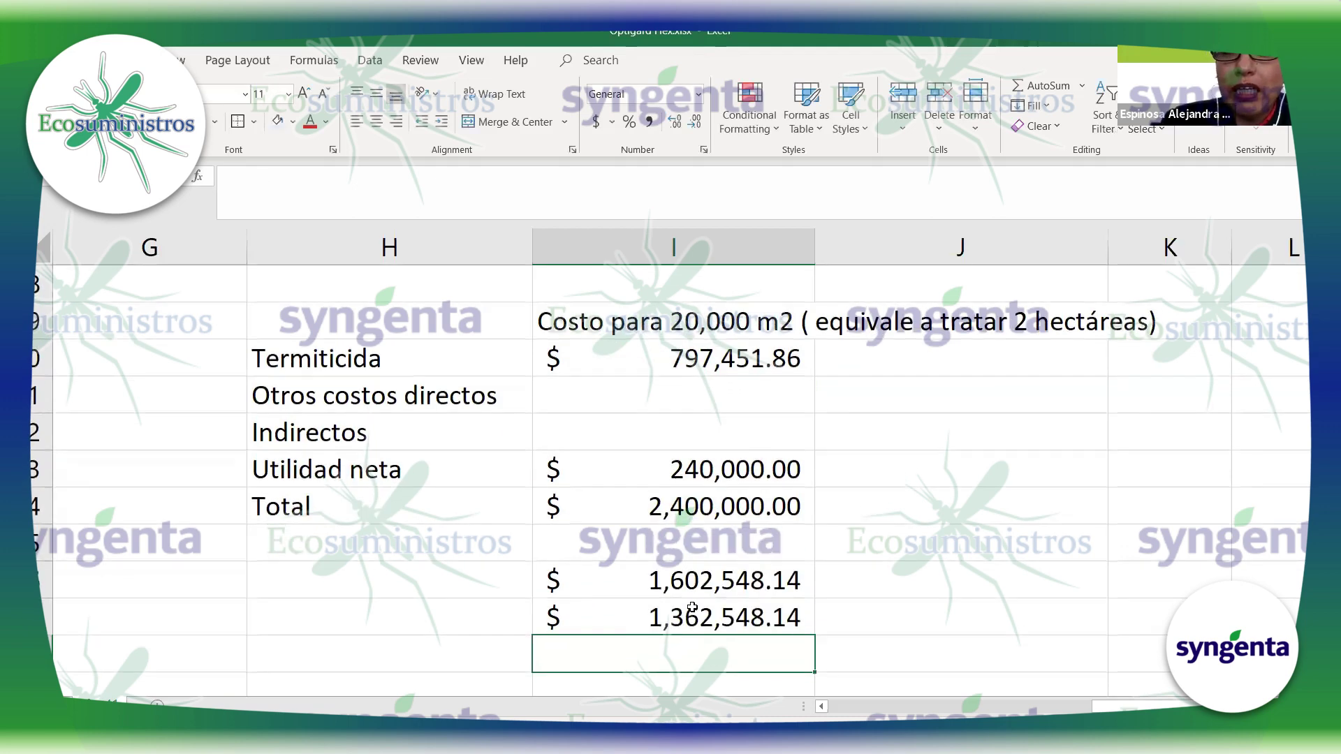
pyautogui.click(692, 607)
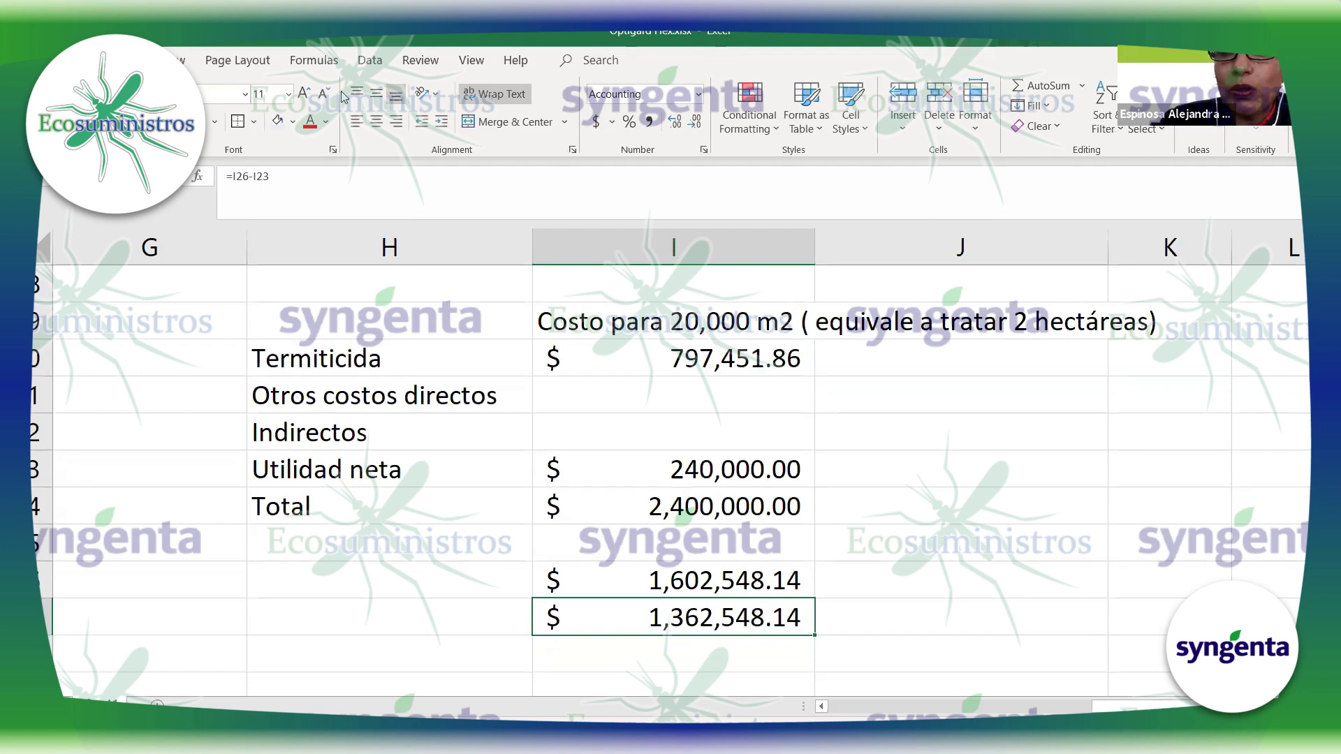
pyautogui.click(833, 627)
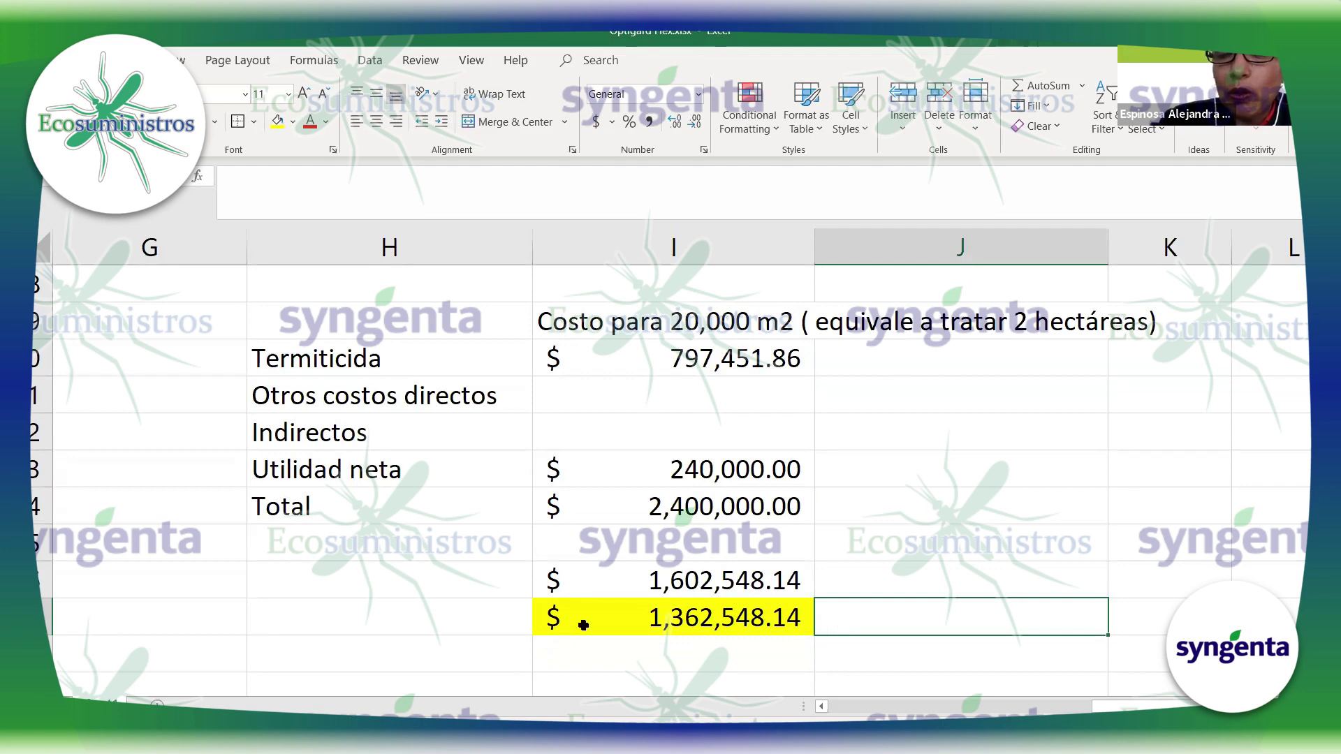
# Step: Label the yellow amount "Vital analizar los otros costos" in H27 and widen column H to fit the text
pyautogui.click(481, 615)
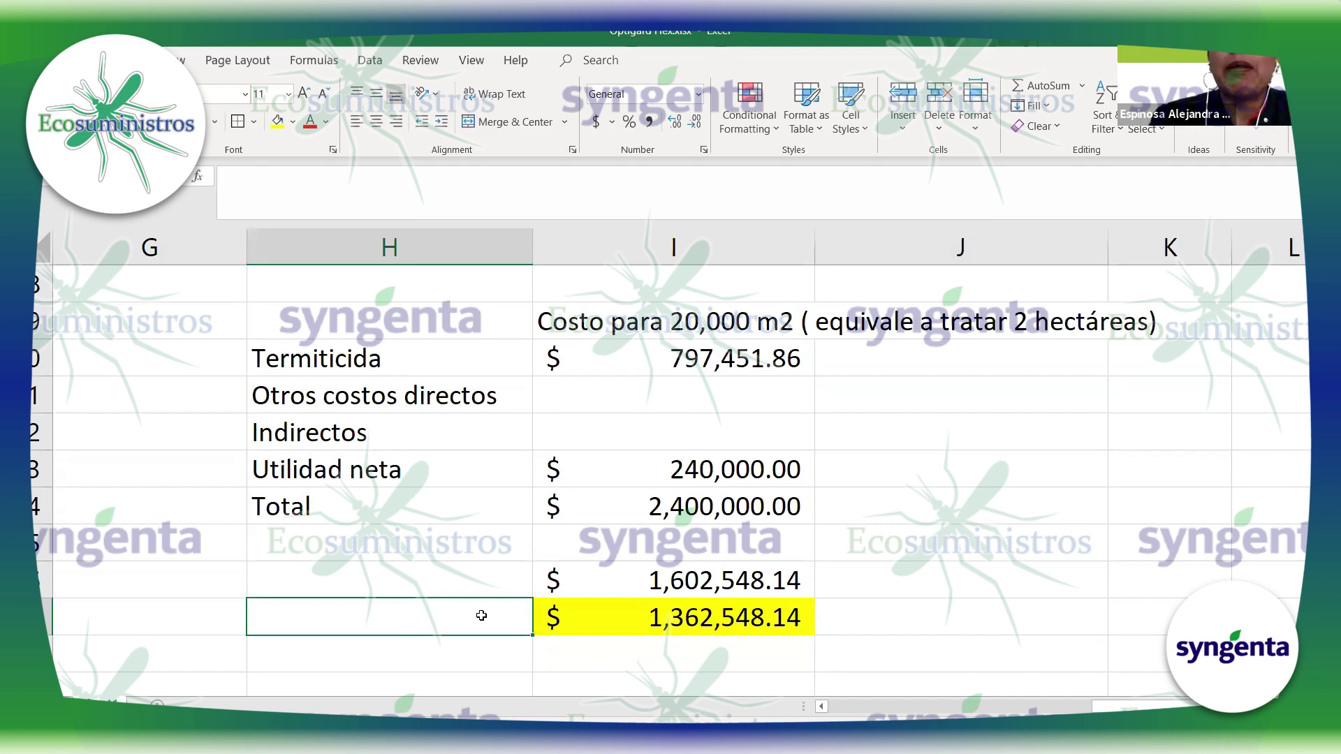
pyautogui.write('Vital a')
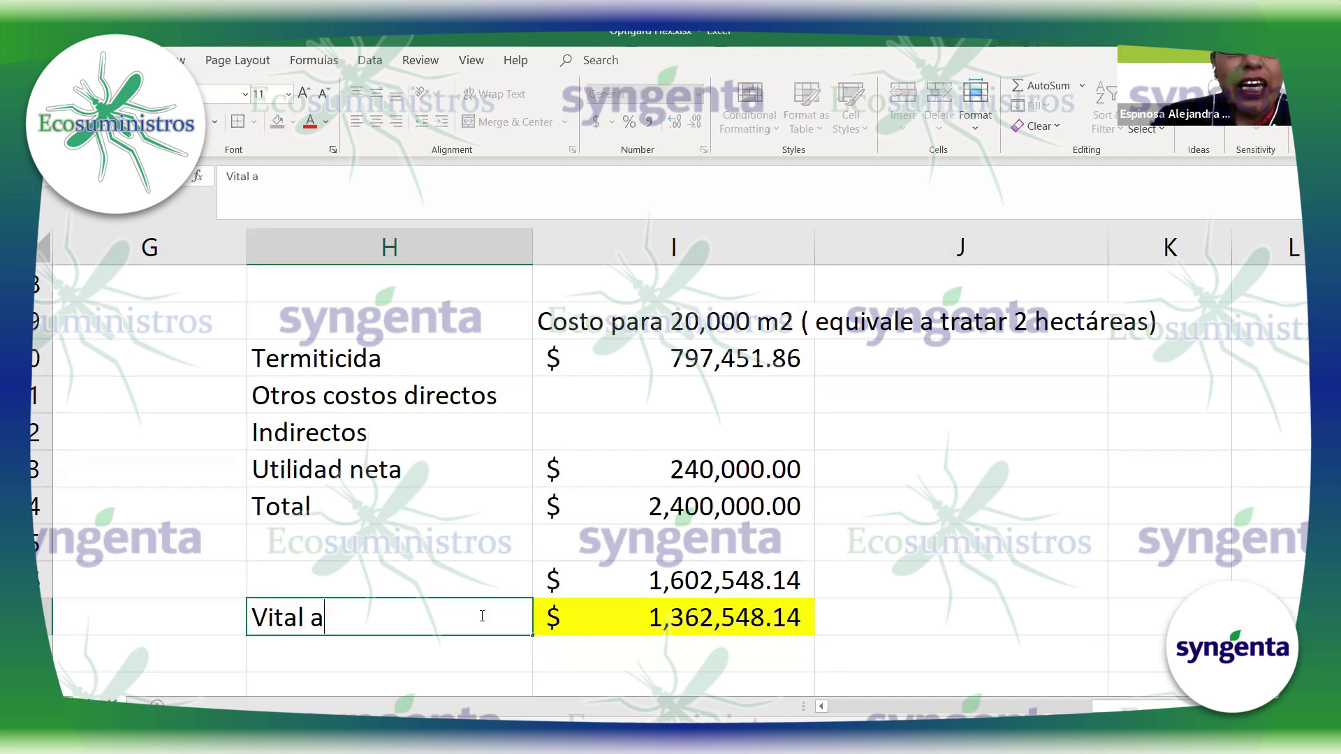
pyautogui.write('nalizar los ')
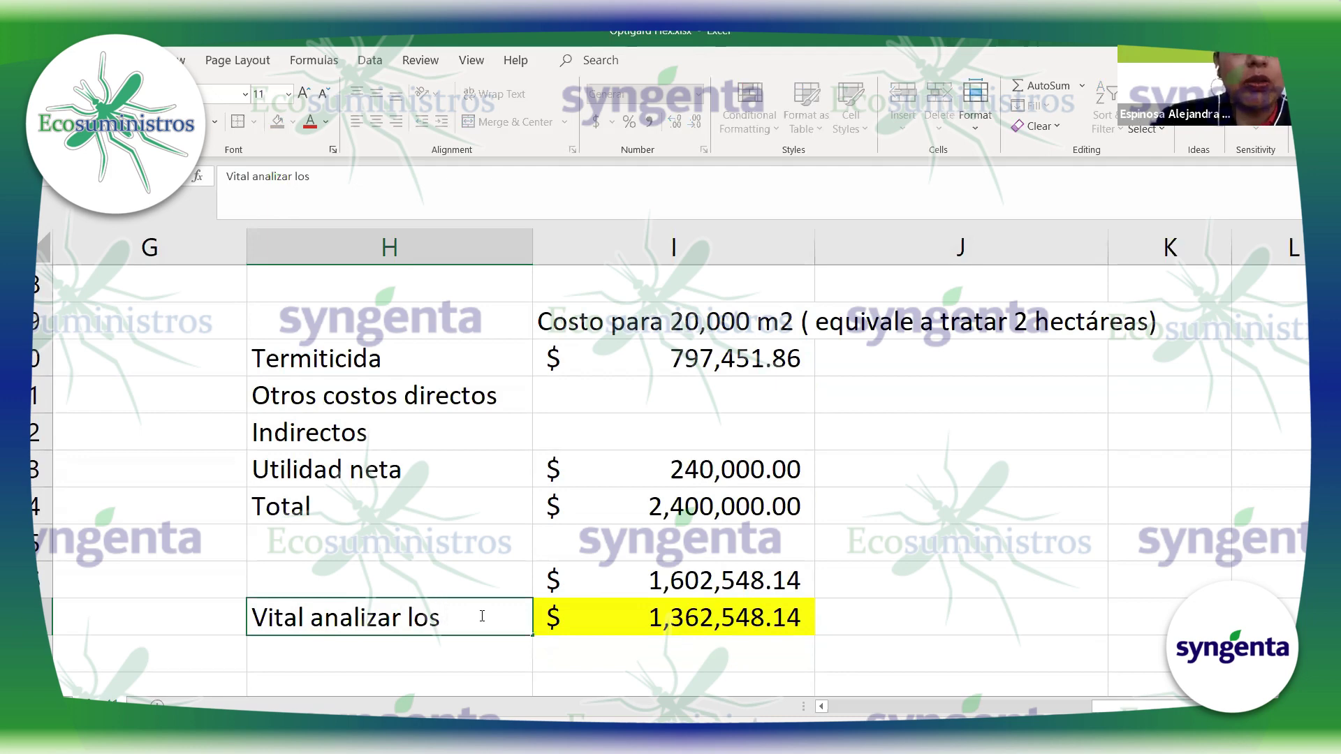
pyautogui.write('otr')
pyautogui.write('os costs')
pyautogui.write('o')
pyautogui.press('BackSpace')
pyautogui.press('BackSpace')
pyautogui.press('BackSpace')
pyautogui.press('BackSpace')
pyautogui.write('stos')
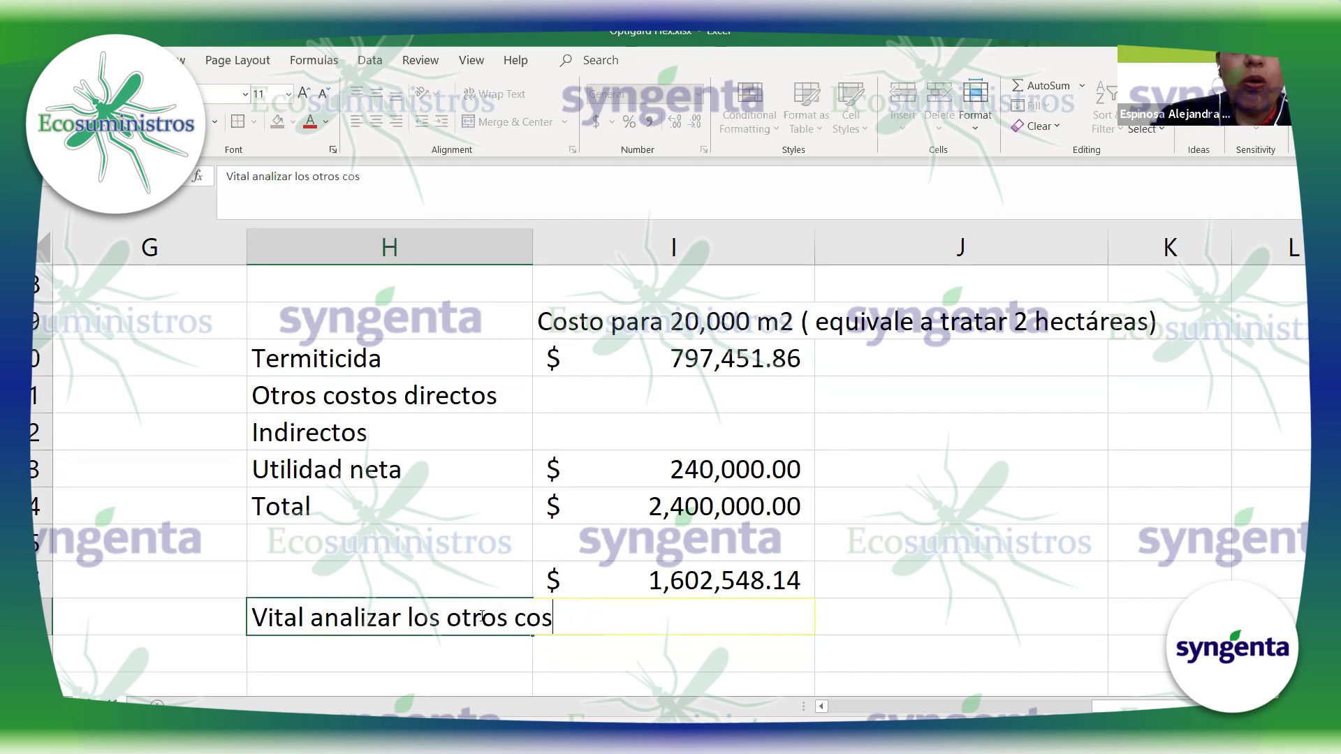
pyautogui.press('Return')
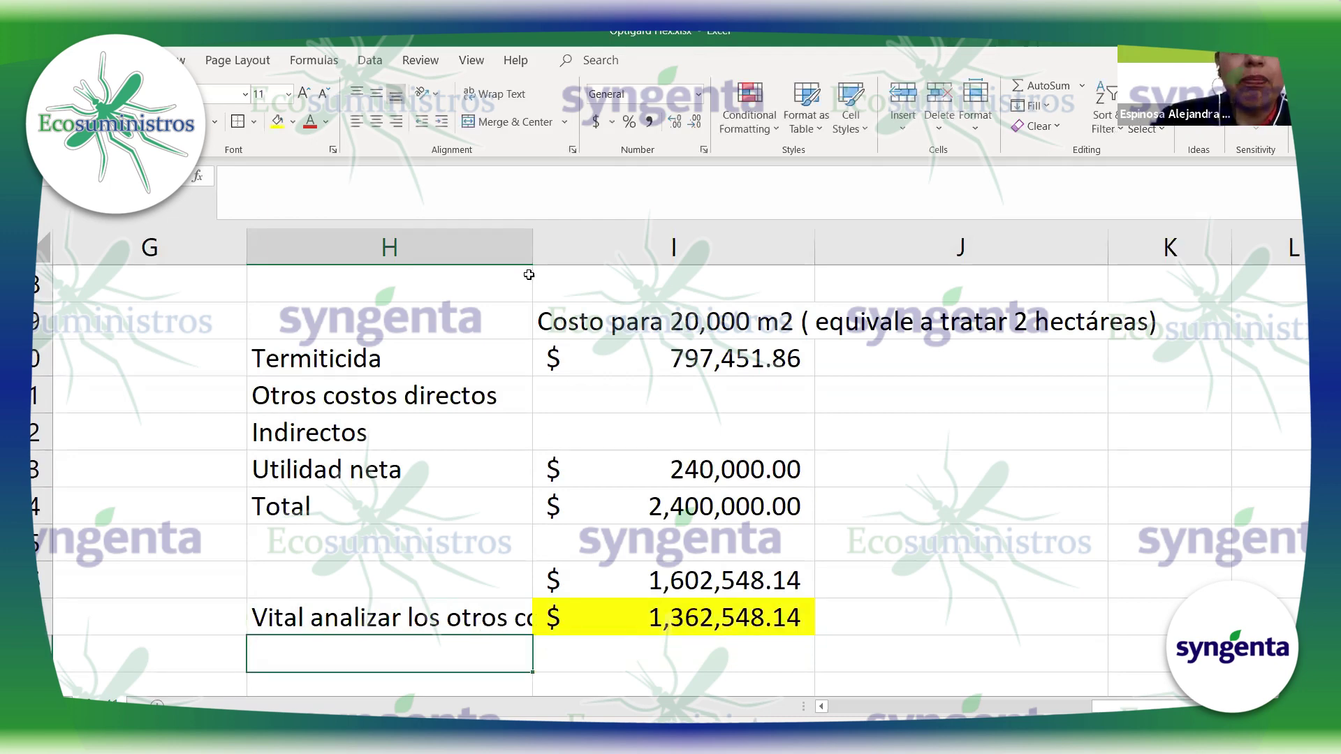
pyautogui.doubleClick(533, 249)
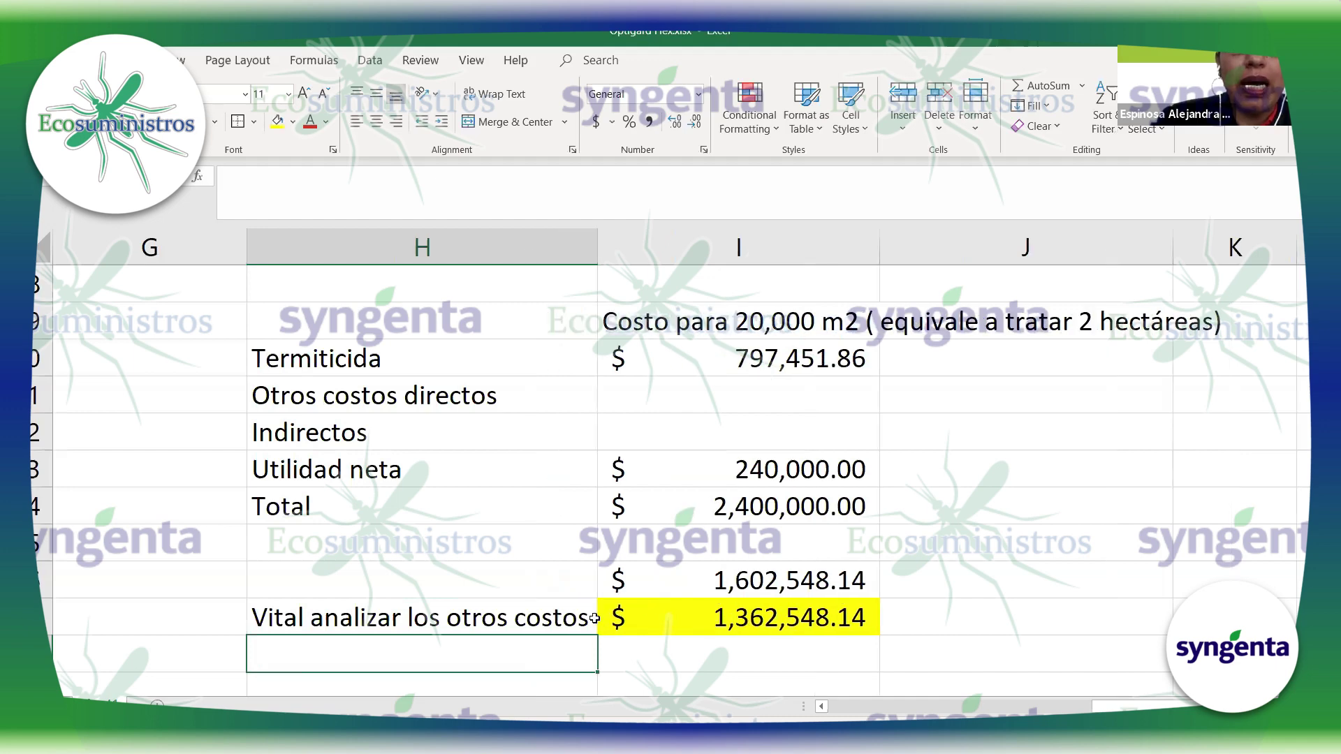
# Step: Extend the label in H27 to read "Vital analizar los otros costos que no son insecticida"
pyautogui.click(585, 620)
pyautogui.doubleClick(585, 620)
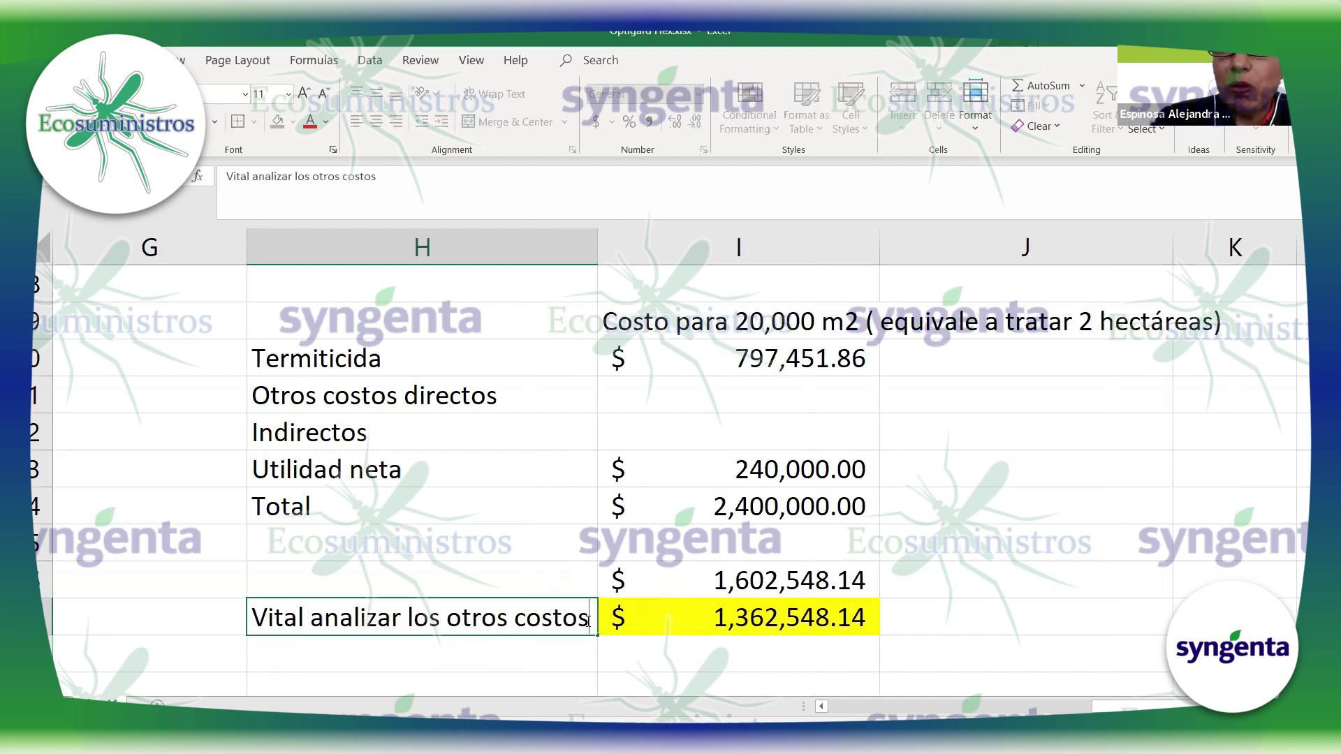
pyautogui.write('qu')
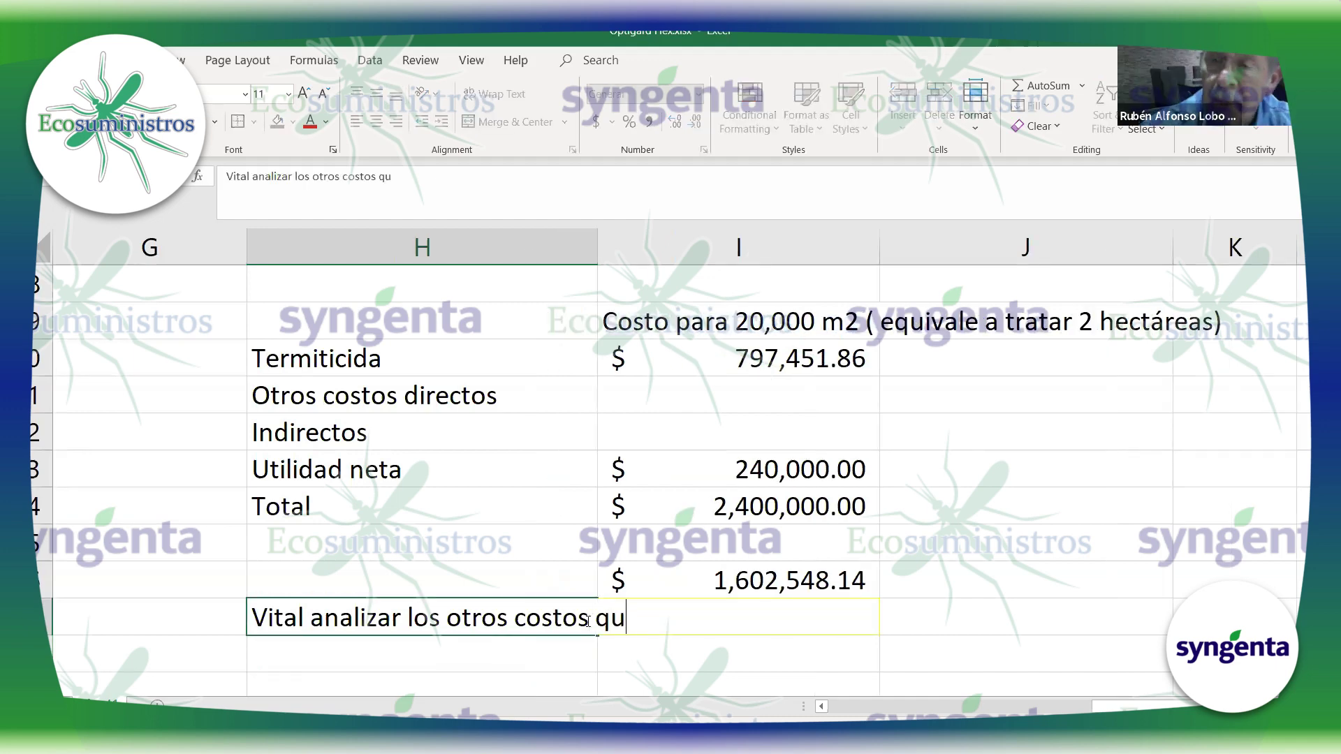
pyautogui.write('e no son in')
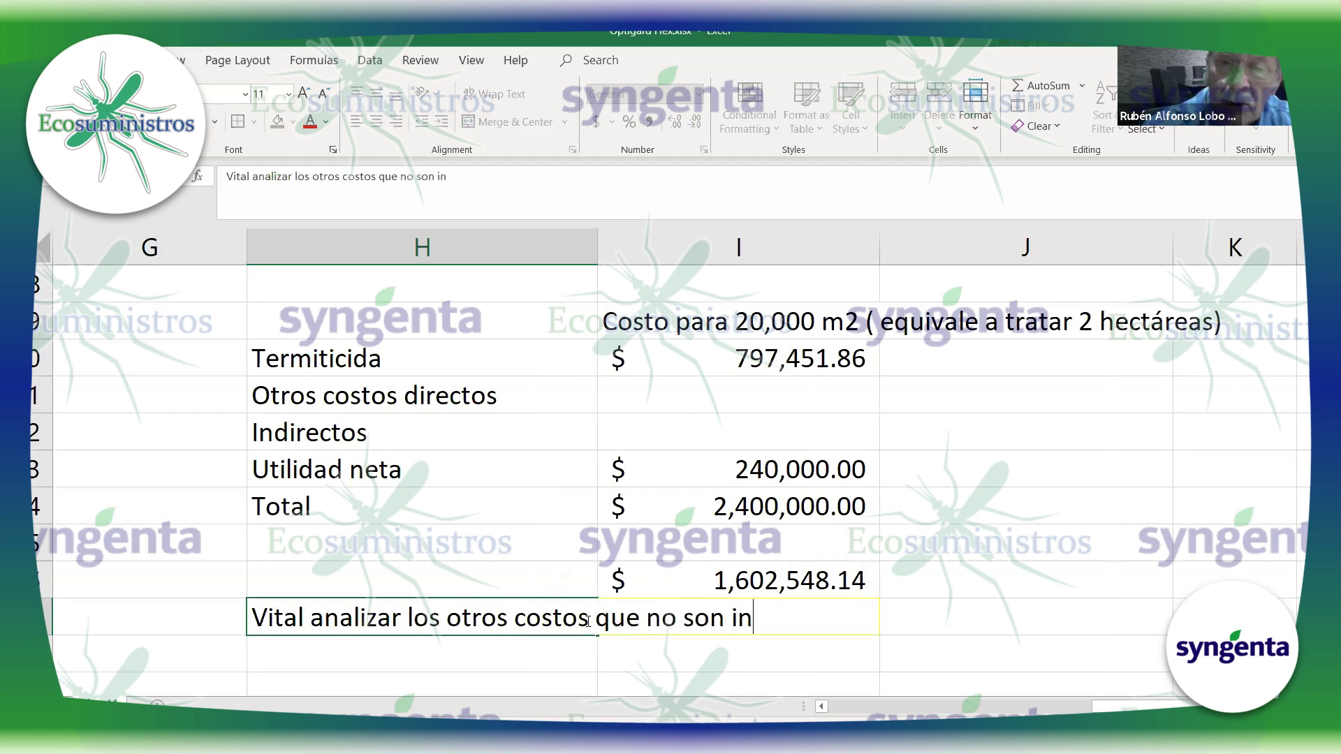
pyautogui.write('secticida')
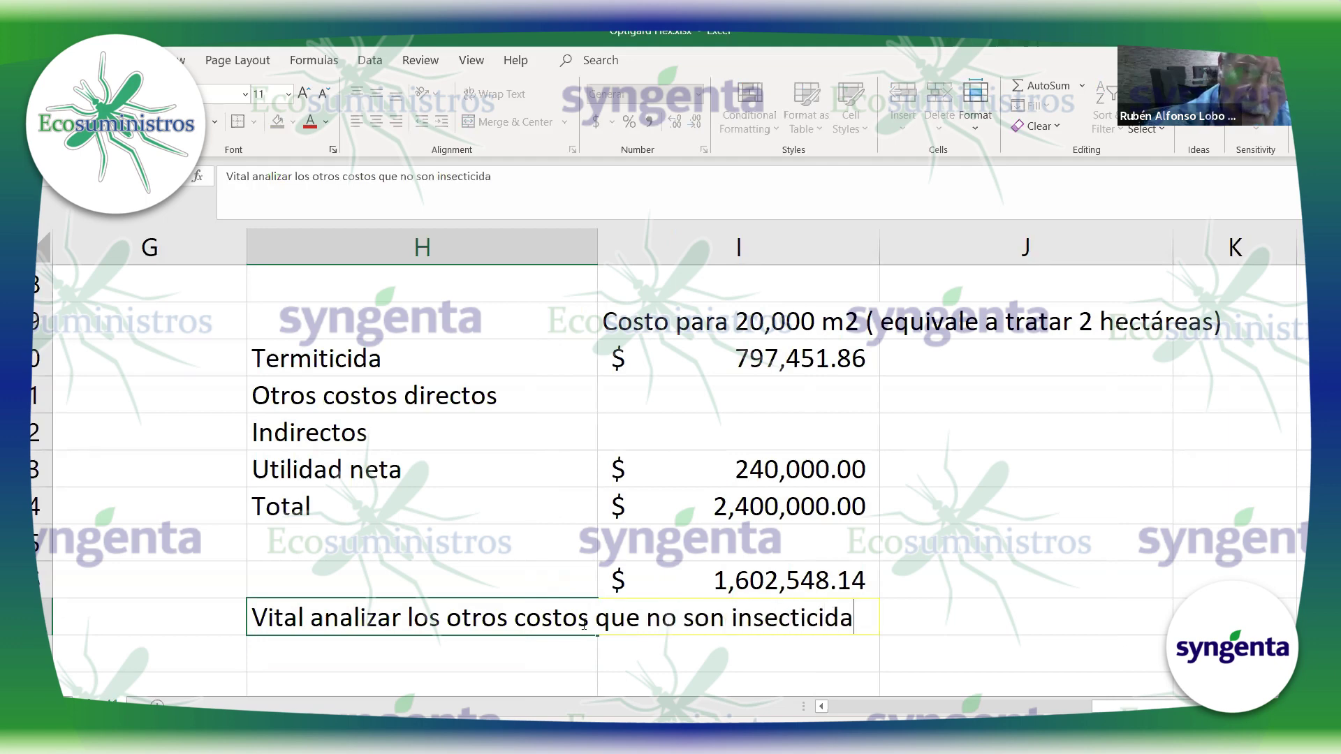
pyautogui.press('Return')
# Step: Turn on text wrapping for the label in H27 so it fits within column H
pyautogui.click(476, 620)
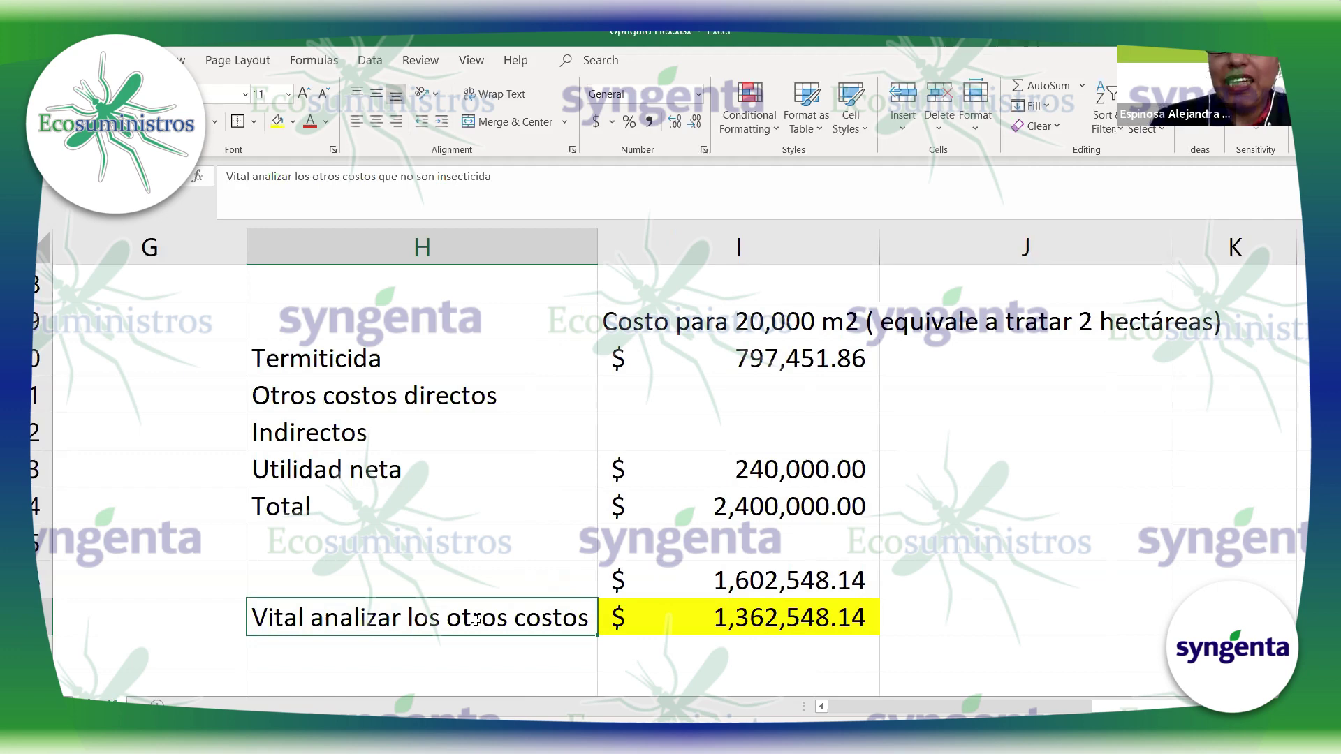
pyautogui.rightClick(477, 623)
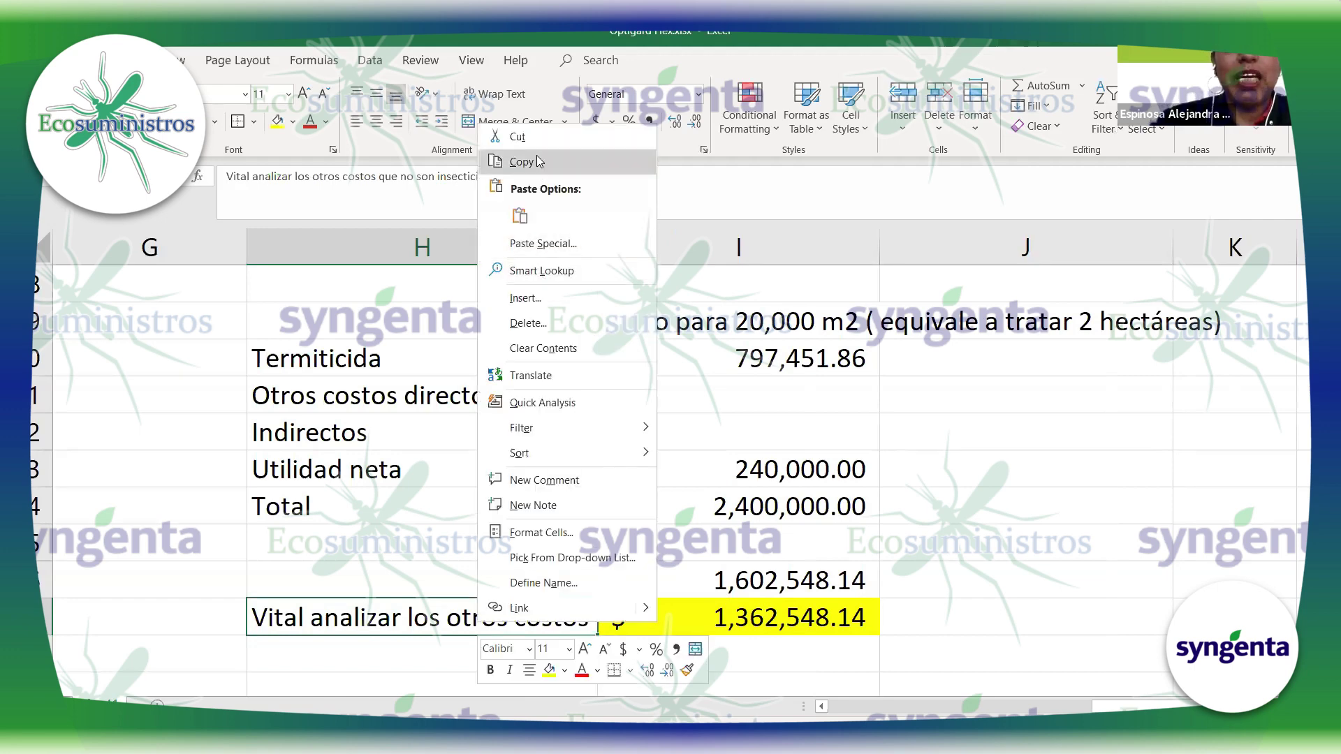
pyautogui.click(543, 532)
pyautogui.click(340, 492)
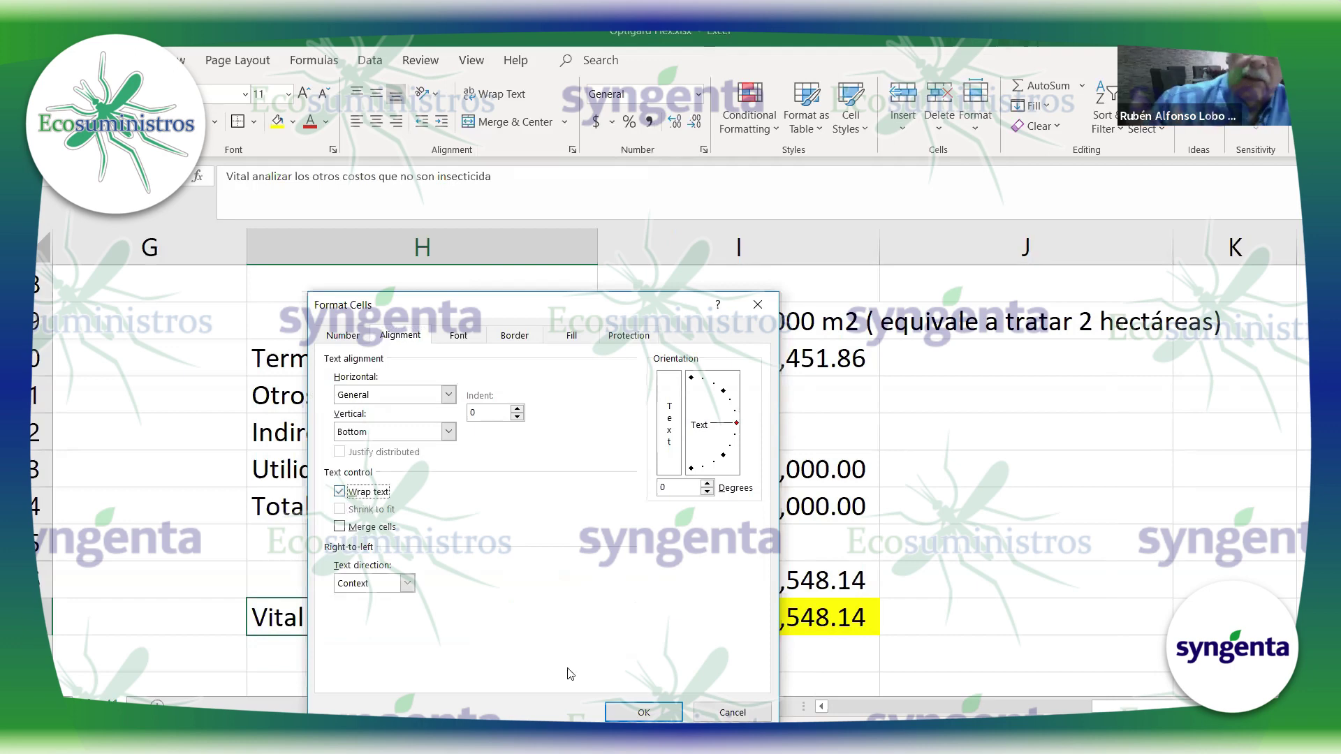
pyautogui.click(618, 713)
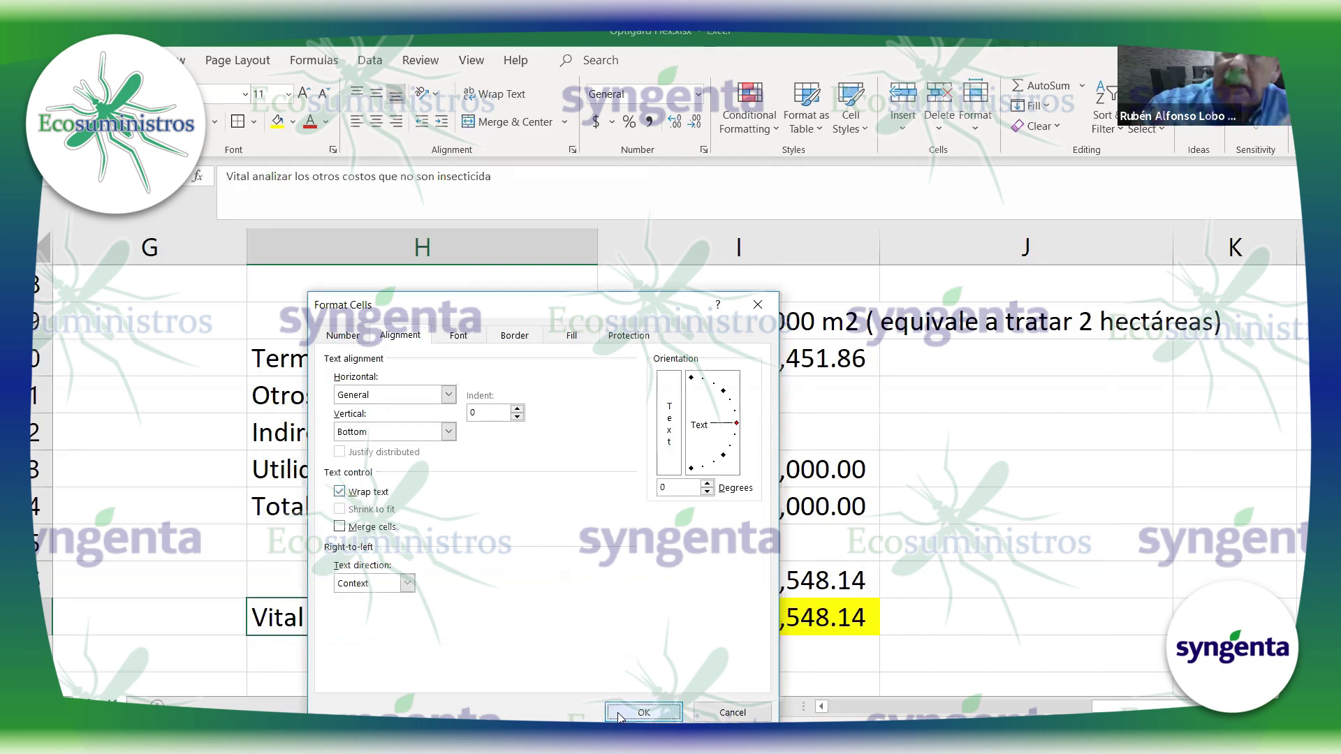
pyautogui.click(1077, 633)
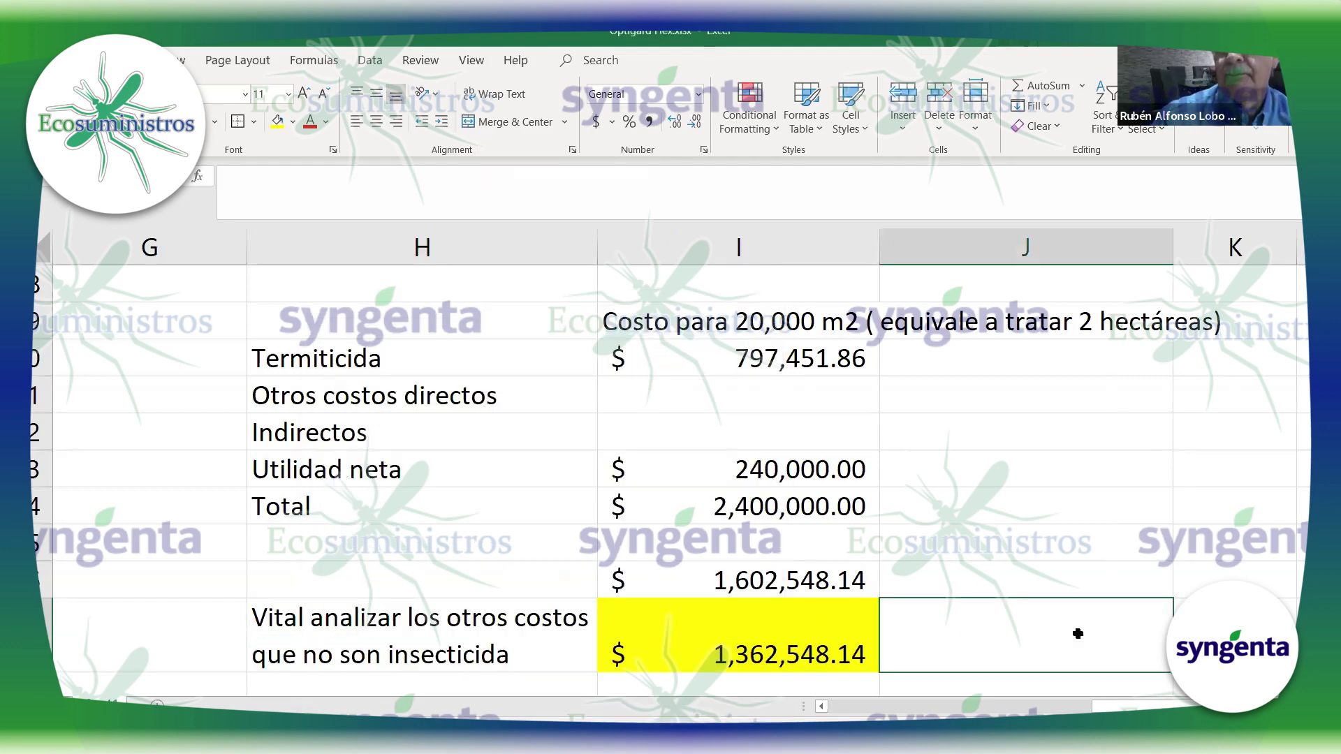
# Step: Replace the word "otros" with uppercase "OTROS" in the H27 label
pyautogui.click(826, 643)
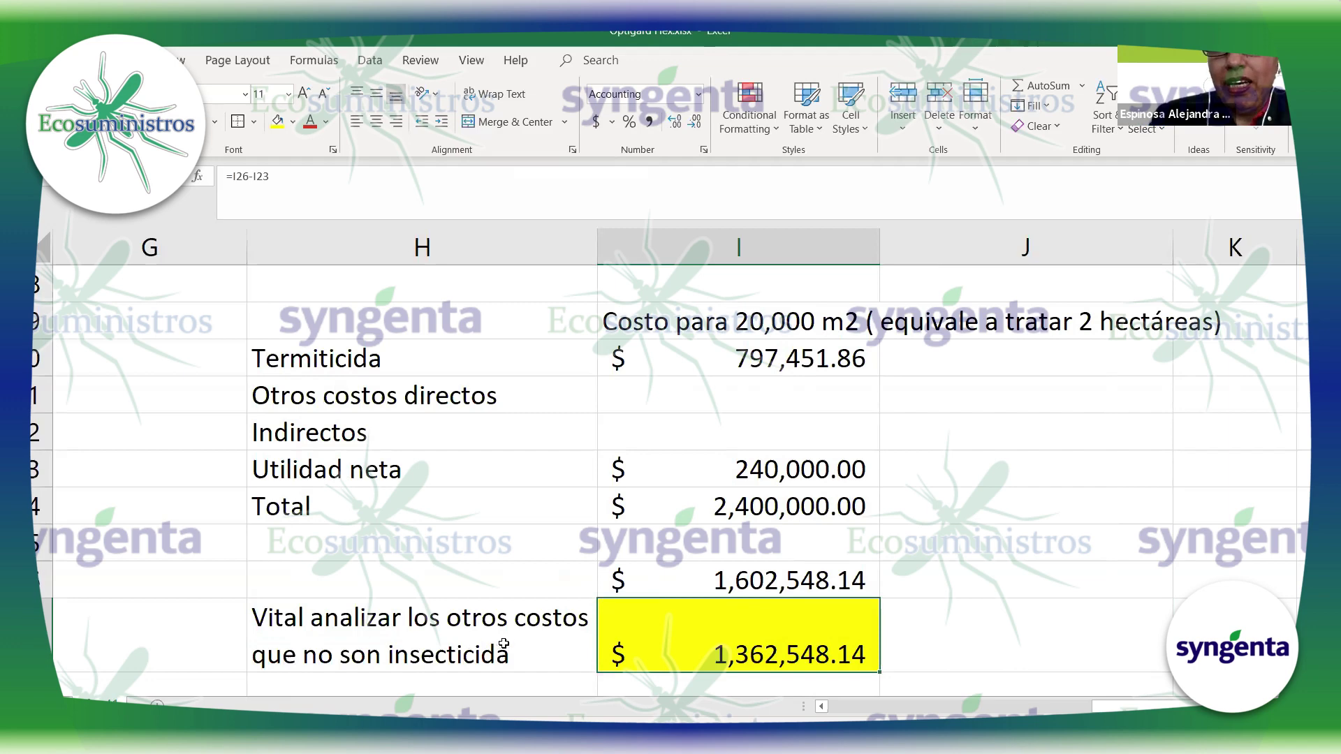
pyautogui.click(451, 618)
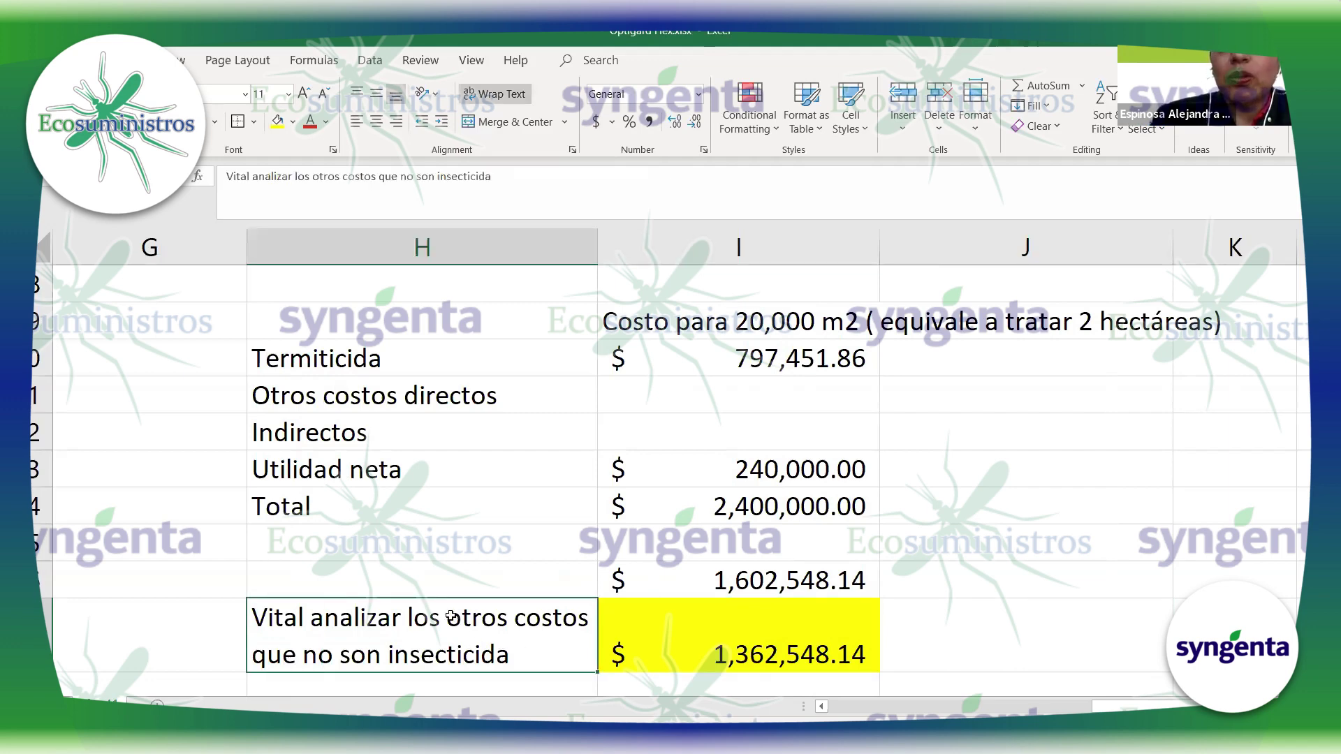
pyautogui.doubleClick(451, 617)
pyautogui.moveTo(451, 618); pyautogui.dragTo(508, 617)
pyautogui.write('OTROS')
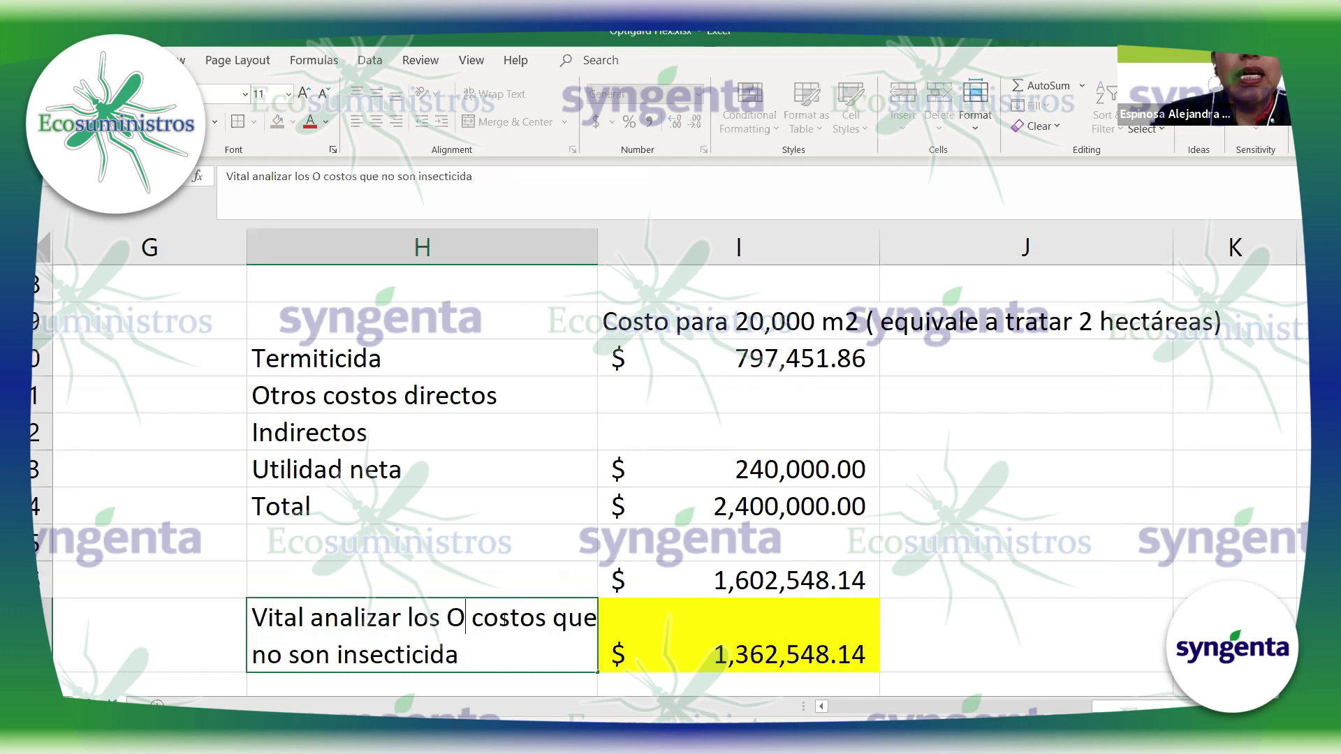
pyautogui.click(964, 593)
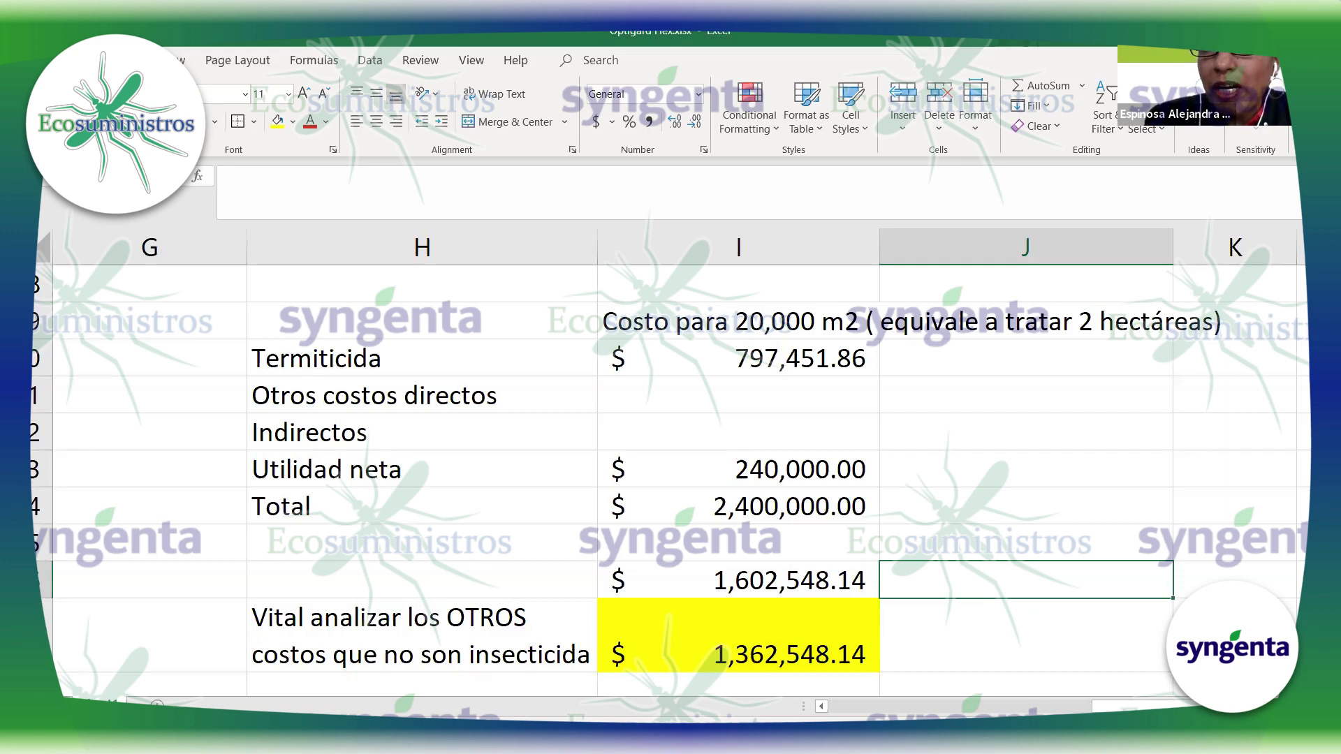
pyautogui.scroll(-1, 671, 475)
pyautogui.scroll(-2, 670, 454)
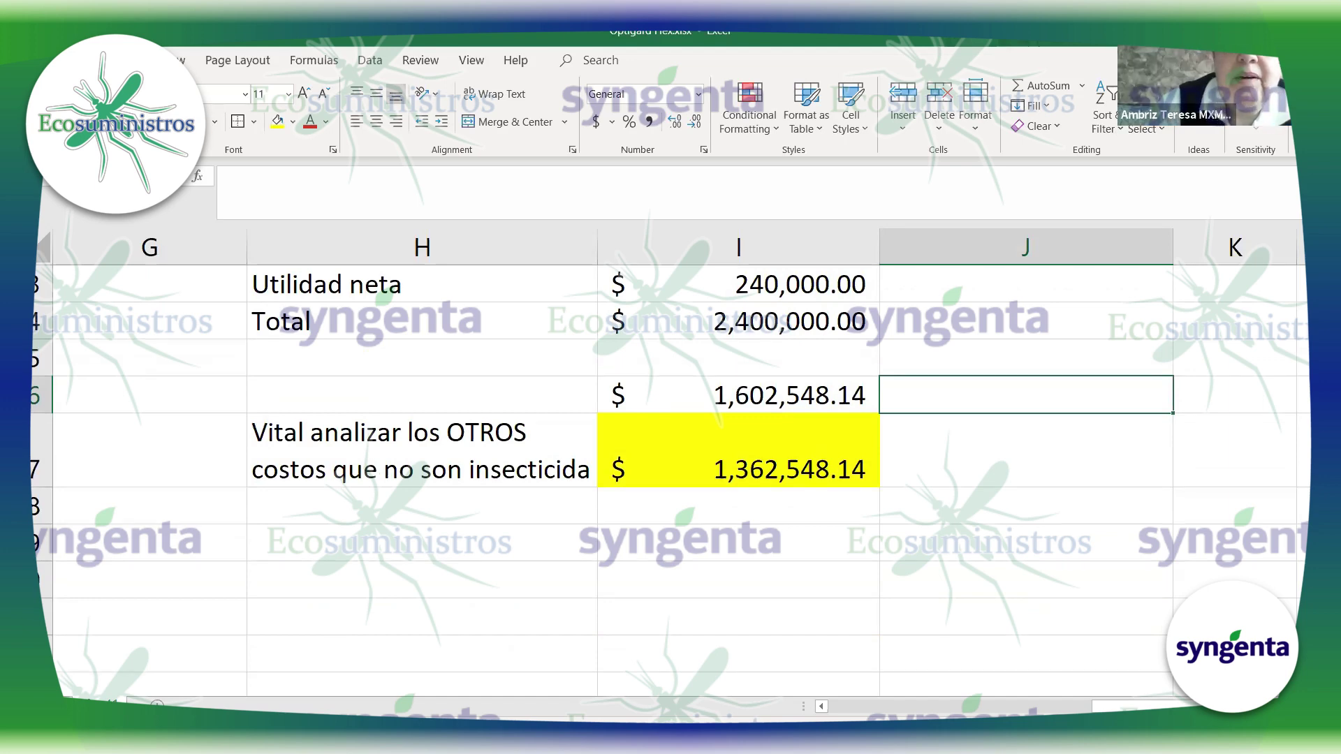
pyautogui.scroll(2, 933, 485)
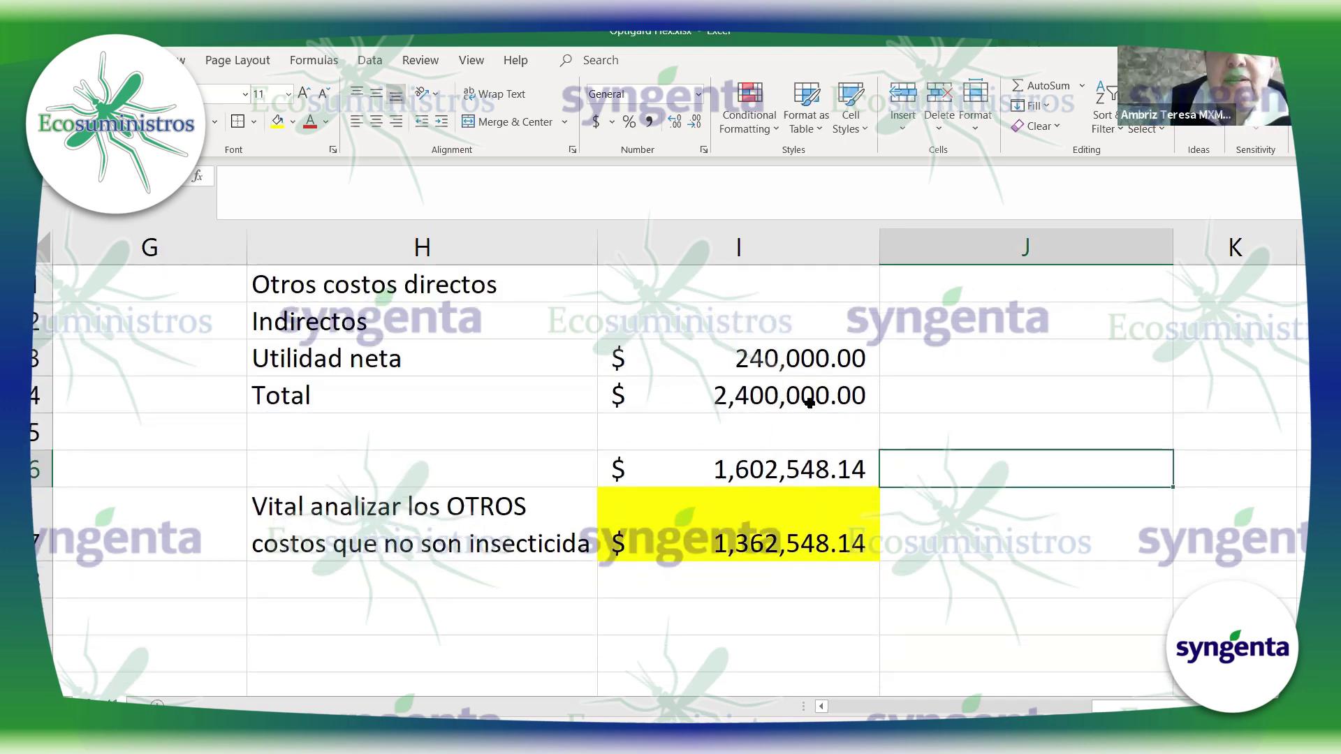
pyautogui.click(792, 397)
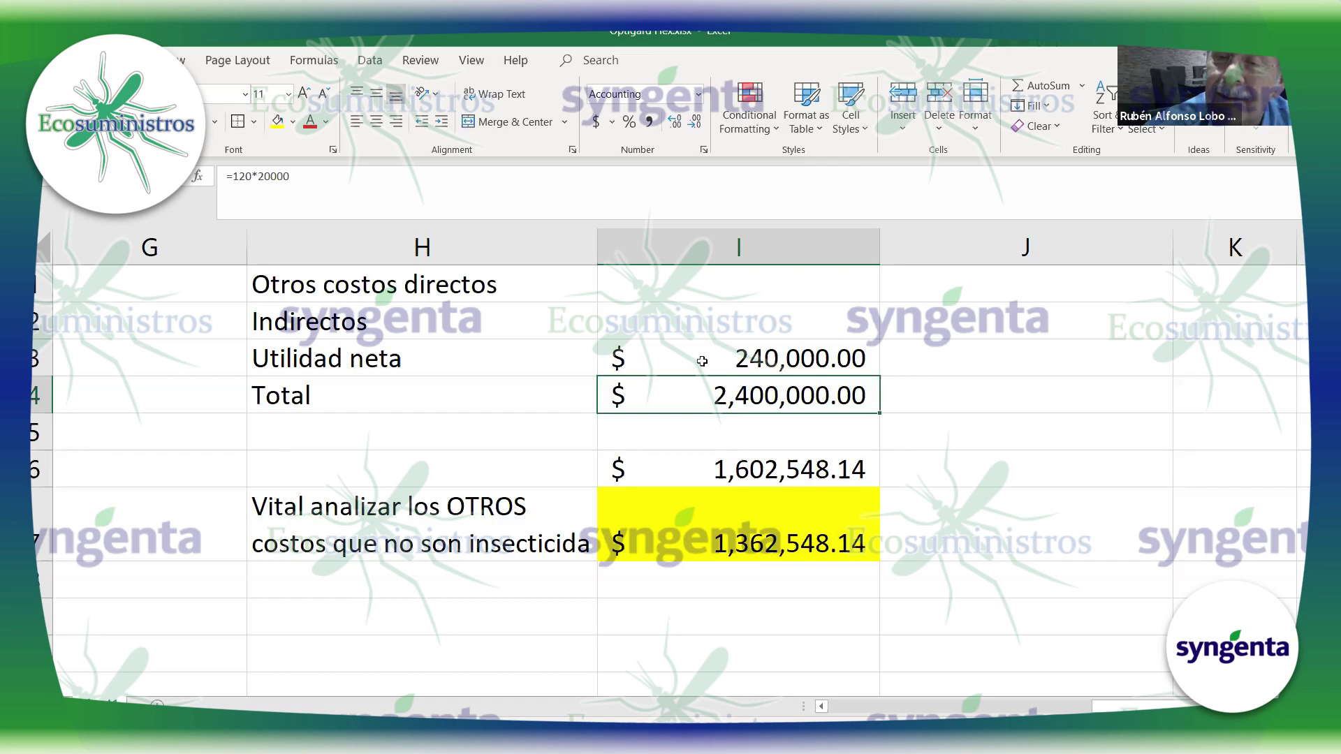
pyautogui.click(981, 454)
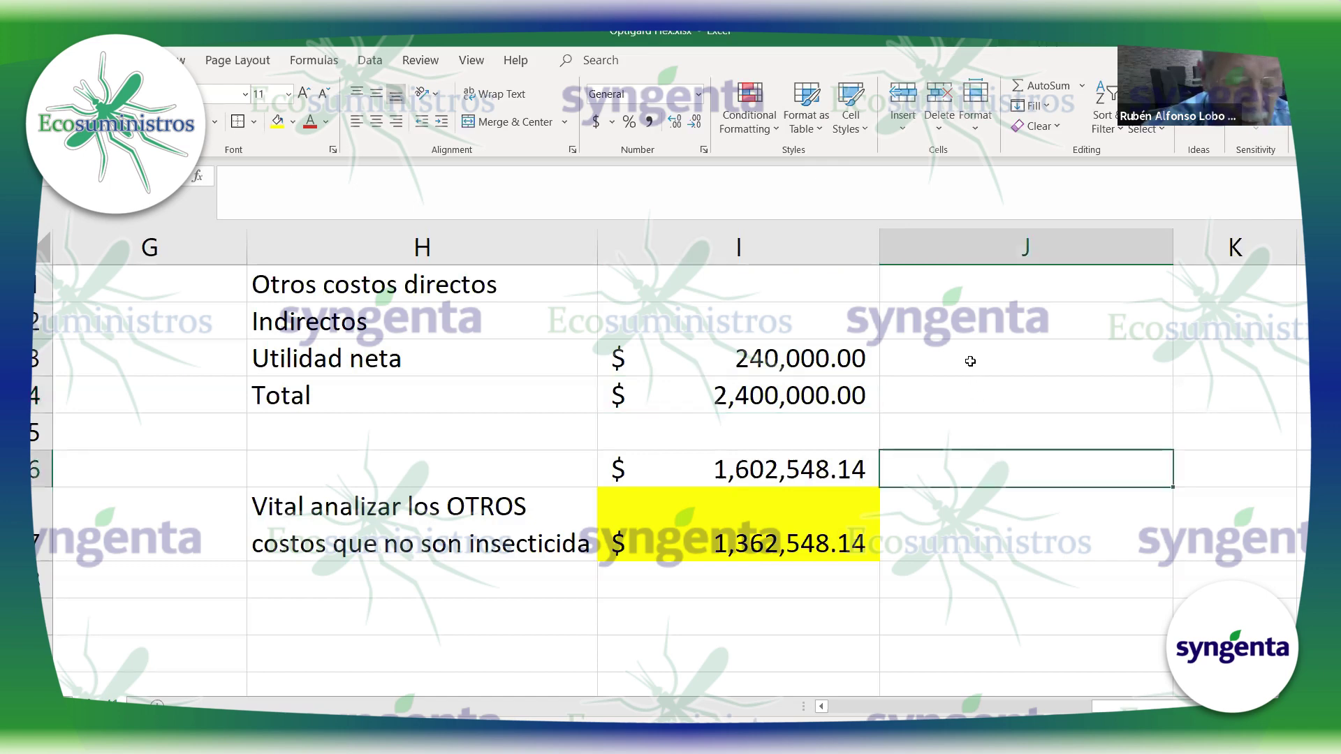